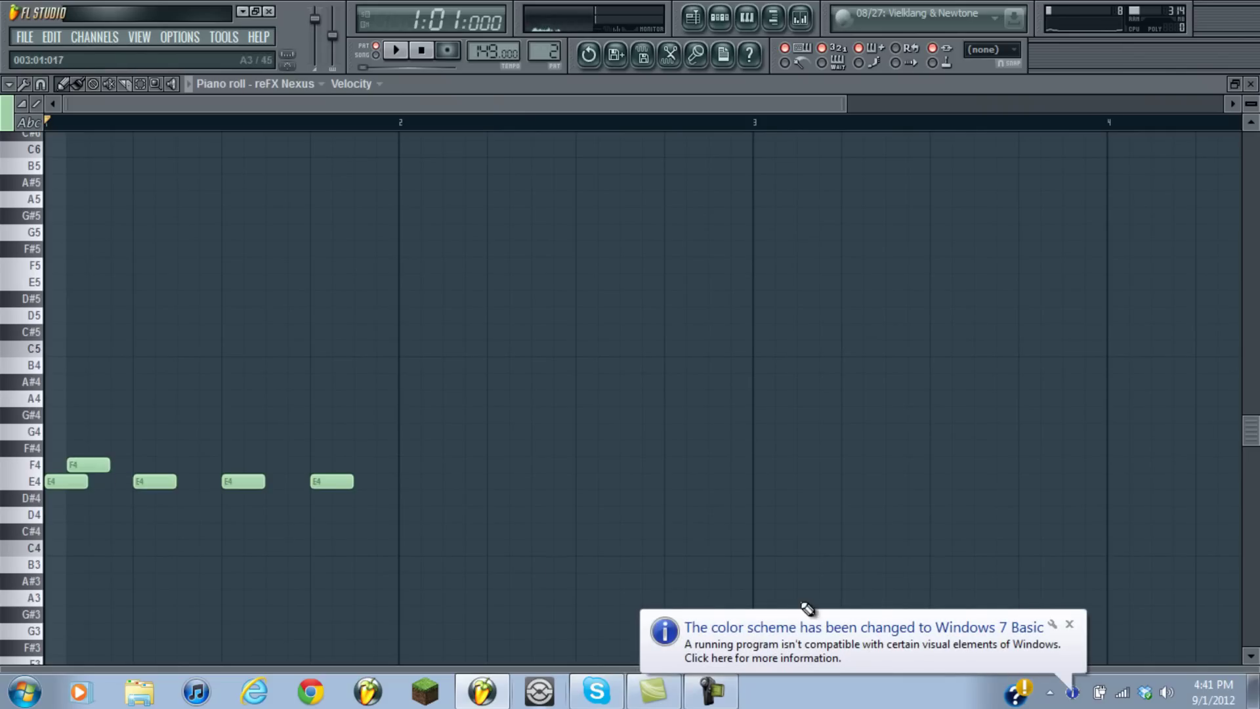
# Build and play the offbeat bass line, with four D4 notes in bar 1, four F4 in bar 3 and four C4 in bar 4
pyautogui.click(1071, 624)
pyautogui.moveTo(58, 484); pyautogui.dragTo(1119, 518)
pyautogui.press('space')
pyautogui.scroll(-3, 750, 222)
pyautogui.moveTo(776, 276); pyautogui.dragTo(33, 578)
pyautogui.press('space')
pyautogui.moveTo(53, 481); pyautogui.dragTo(50, 580)
pyautogui.press('space')
pyautogui.press('space')
pyautogui.press('space')
# Copy the four-bar bass pattern into bars 5 to 8 and play it back
pyautogui.scroll(-3, 175, 521)
pyautogui.moveTo(787, 602); pyautogui.dragTo(228, 393)
pyautogui.moveTo(788, 570); pyautogui.dragTo(515, 535)
pyautogui.moveTo(816, 619); pyautogui.dragTo(6, 190)
pyautogui.moveTo(62, 530); pyautogui.dragTo(686, 517)
pyautogui.press('space')
# Start the melody in bar 1 with two separated D6 notes, removing the trial A5 and A#5 notes
pyautogui.scroll(6, 154, 318)
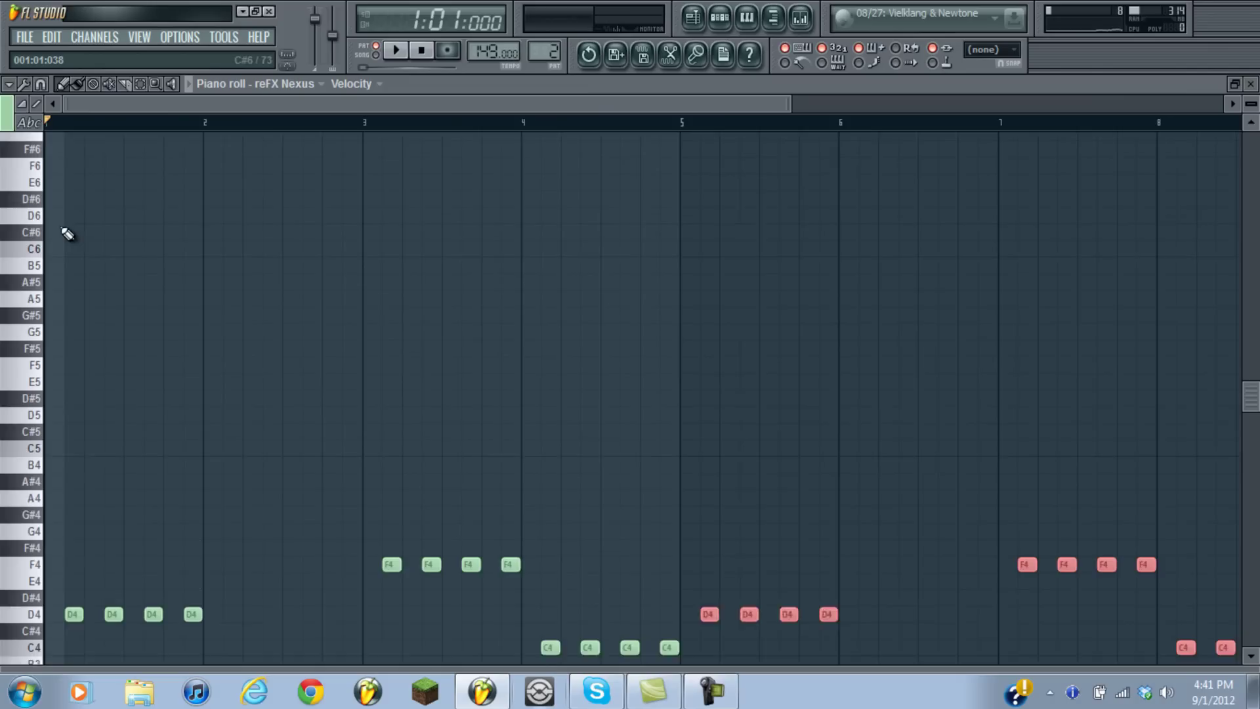
pyautogui.scroll(1, 62, 228)
pyautogui.moveTo(61, 212); pyautogui.dragTo(26, 232)
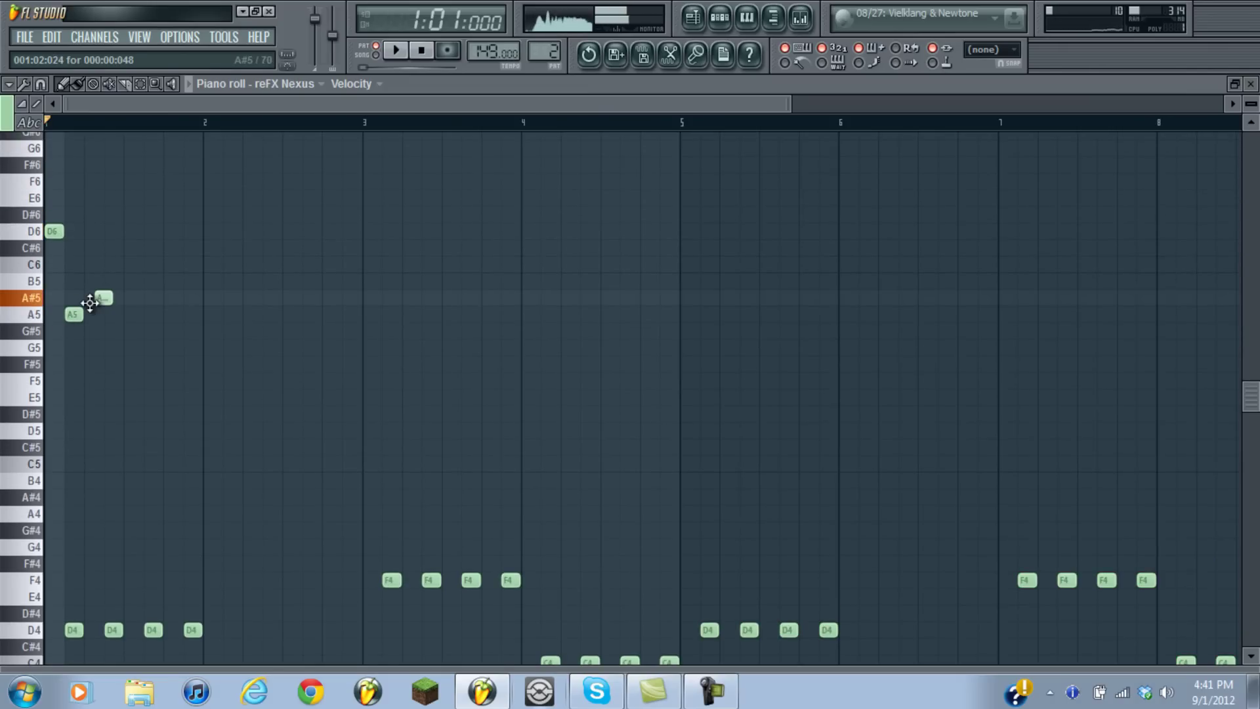
pyautogui.scroll(6, 151, 459)
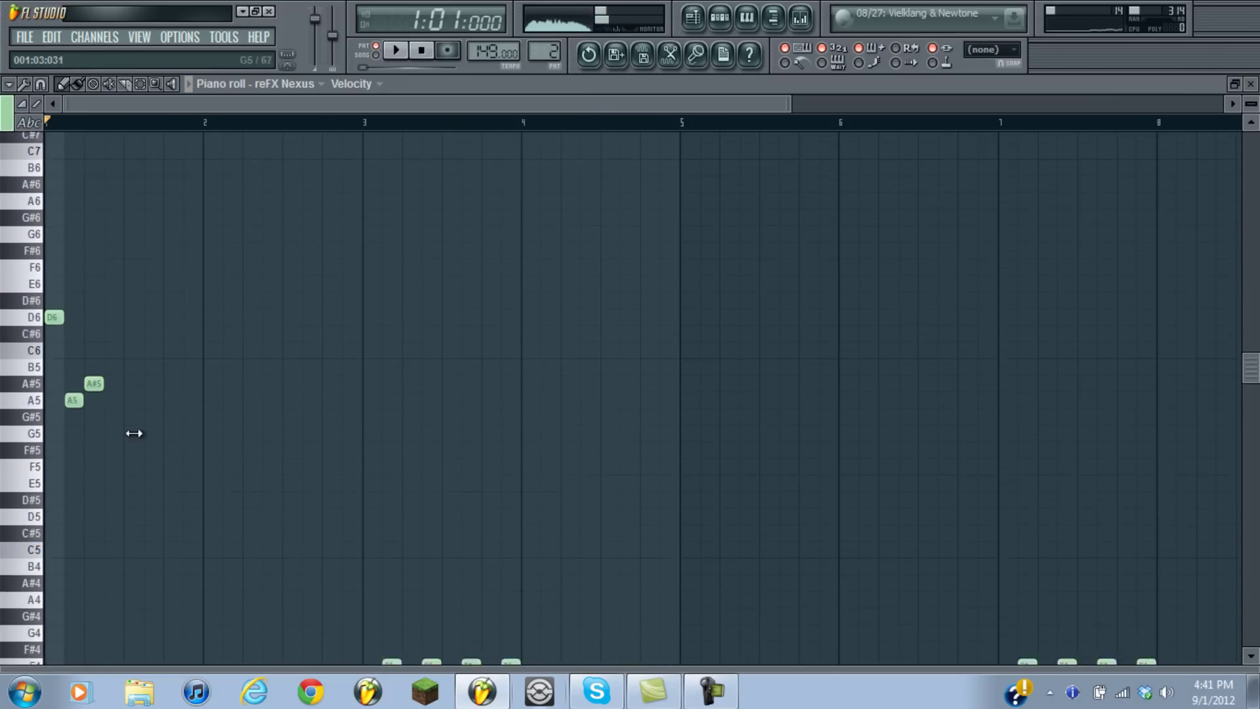
pyautogui.rightClick(92, 399)
pyautogui.click(87, 331)
pyautogui.press('space')
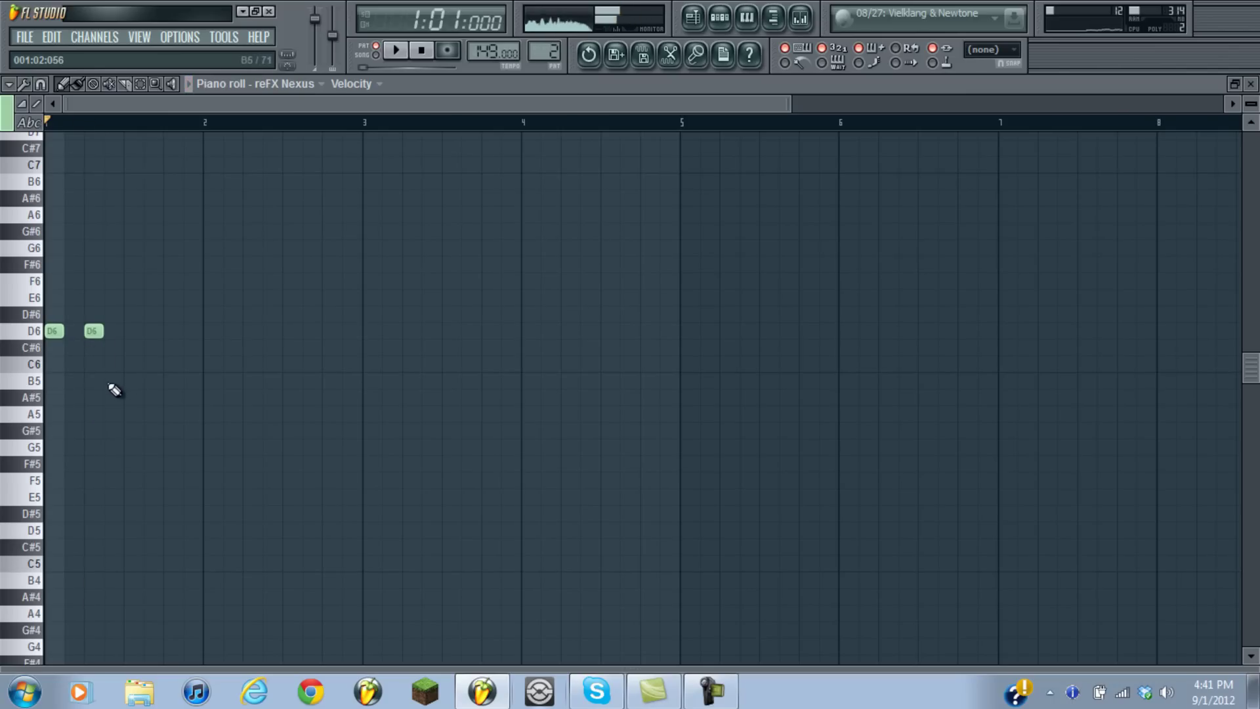
# Add A5 and A#5 directly after the second D6 in bar 1 and play the phrase
pyautogui.click(143, 416)
pyautogui.moveTo(181, 398); pyautogui.dragTo(170, 402)
pyautogui.press('space')
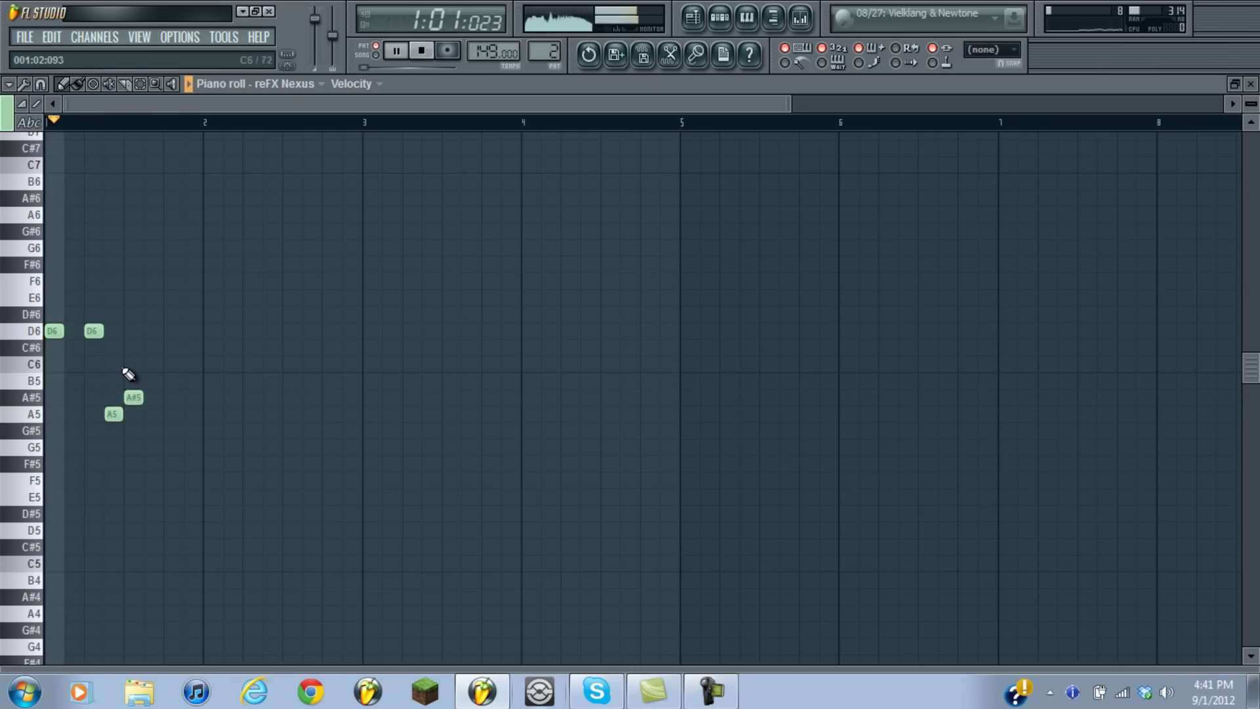
pyautogui.scroll(-2, 131, 373)
pyautogui.press('space')
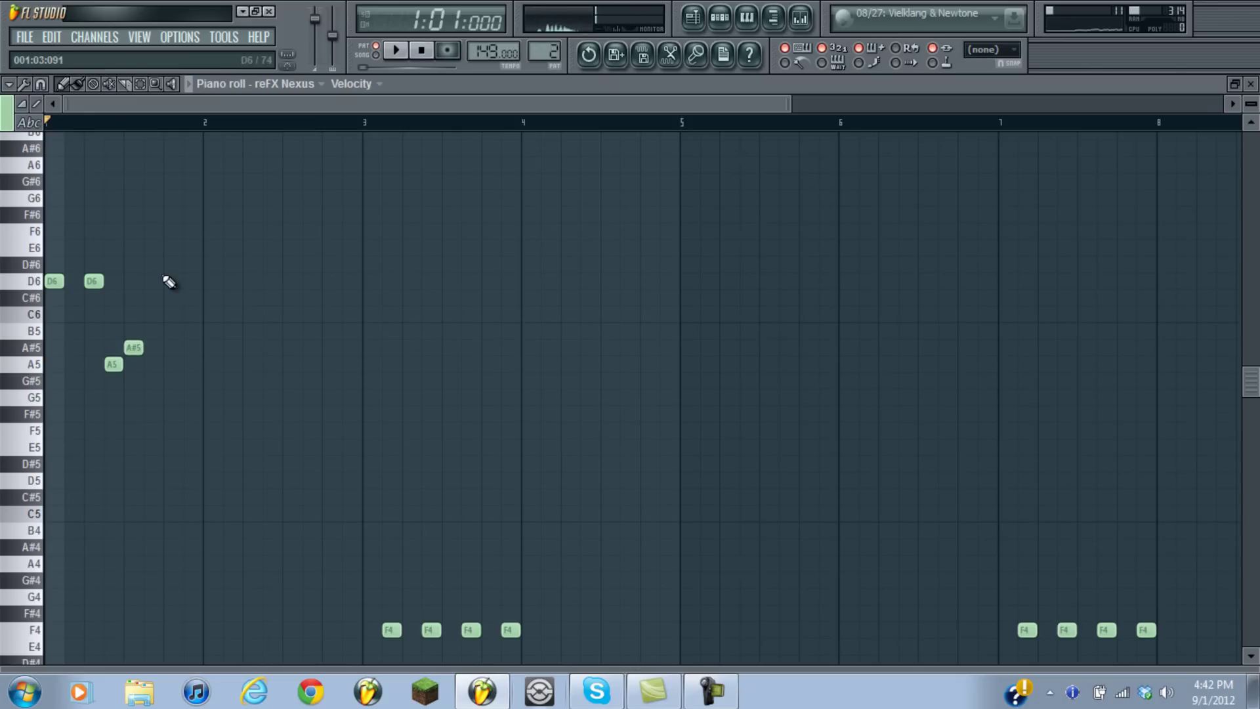
# Add a D6 near the end of bar 1, raise all melody notes one octave and play them
pyautogui.click(201, 248)
pyautogui.moveTo(251, 223); pyautogui.dragTo(9, 196)
pyautogui.scroll(2, 32, 417)
pyautogui.press('space')
pyautogui.scroll(1, 9, 197)
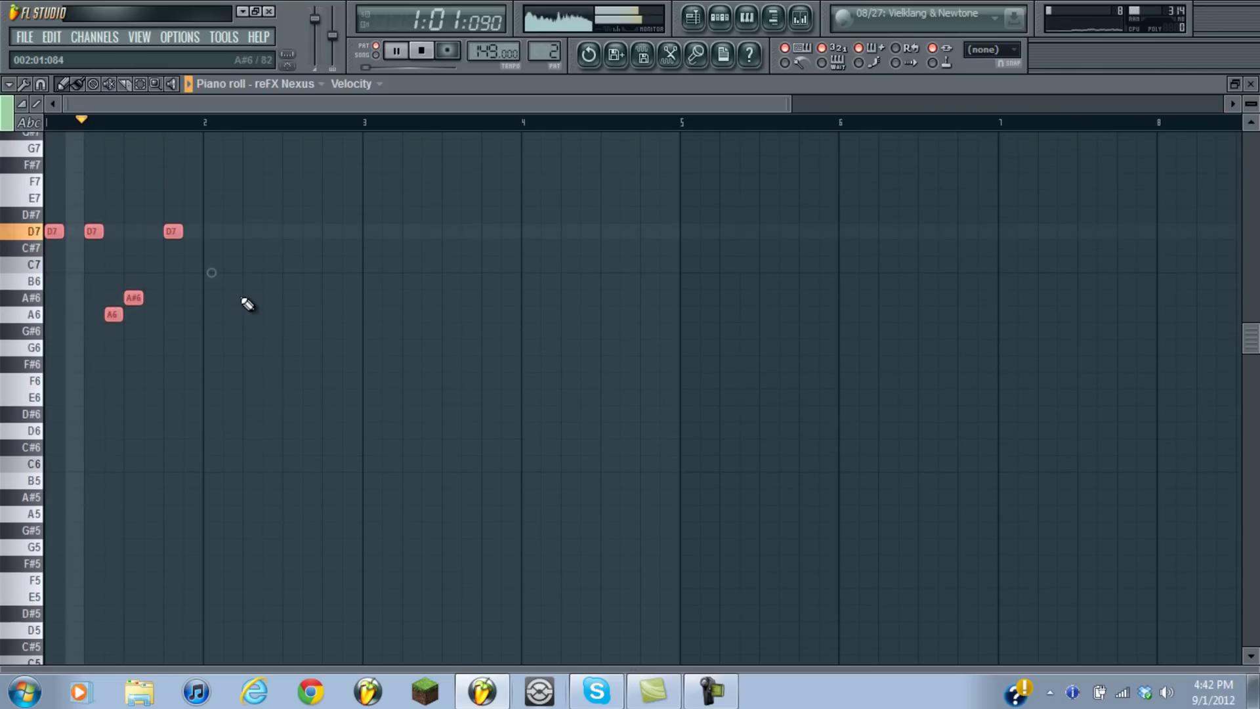
pyautogui.press('space')
# Replace the D7 near the end of bar 1 with A6 followed by A#6 and play the phrase
pyautogui.click(182, 255)
pyautogui.moveTo(173, 231); pyautogui.dragTo(186, 300)
pyautogui.press('space')
pyautogui.press('space')
# Try opening bar 2 with two E7 notes in place of an F6, playing the result
pyautogui.moveTo(211, 366); pyautogui.dragTo(209, 404)
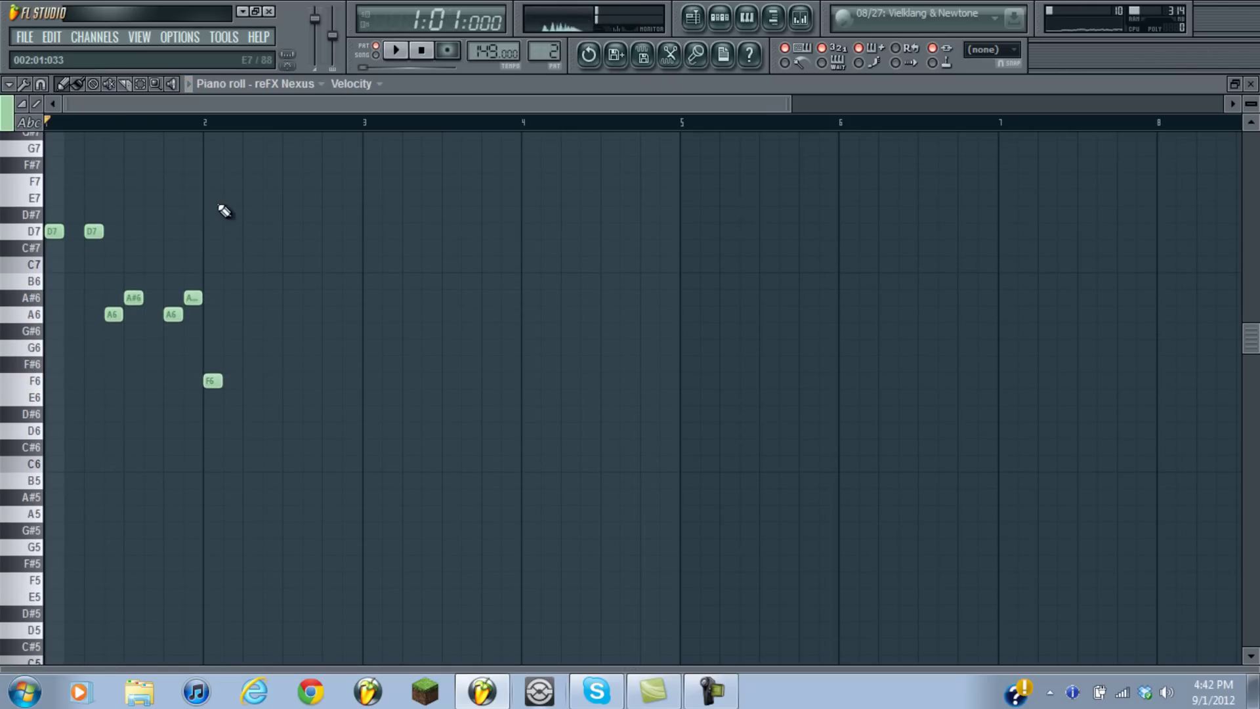
pyautogui.moveTo(212, 208); pyautogui.dragTo(203, 208)
pyautogui.rightClick(213, 380)
pyautogui.press('space')
pyautogui.scroll(-3, 214, 377)
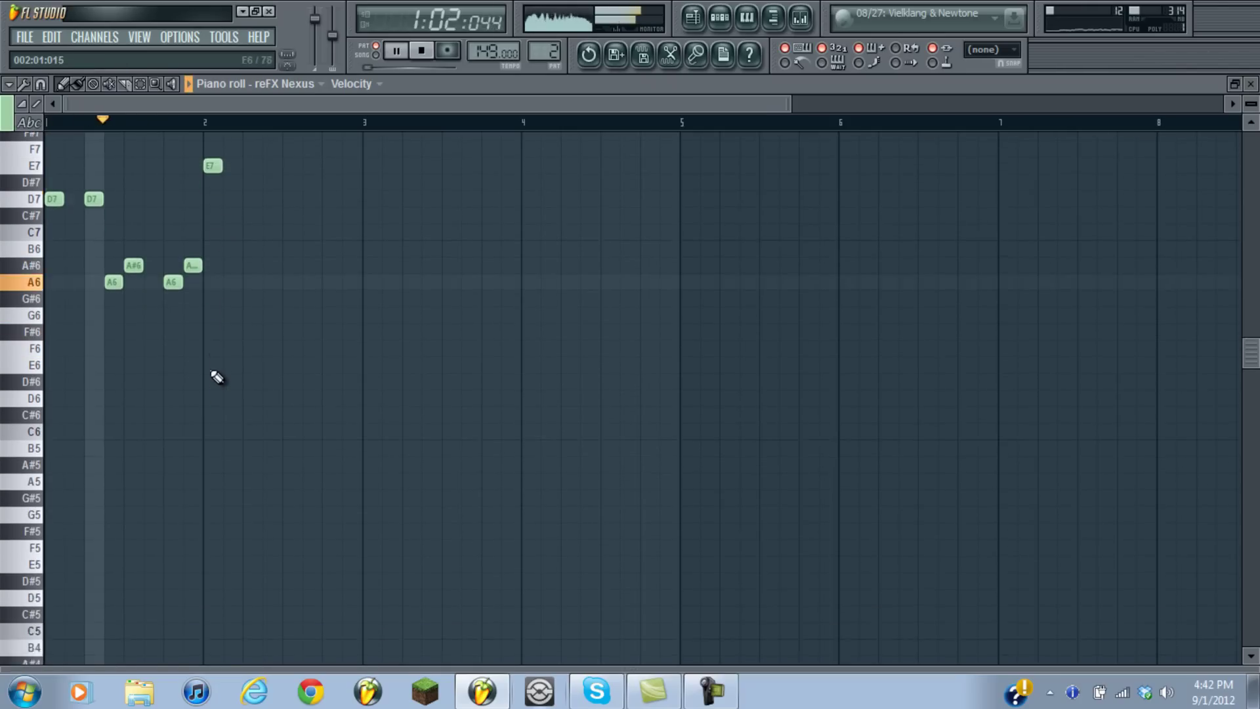
pyautogui.scroll(3, 213, 373)
pyautogui.press('space')
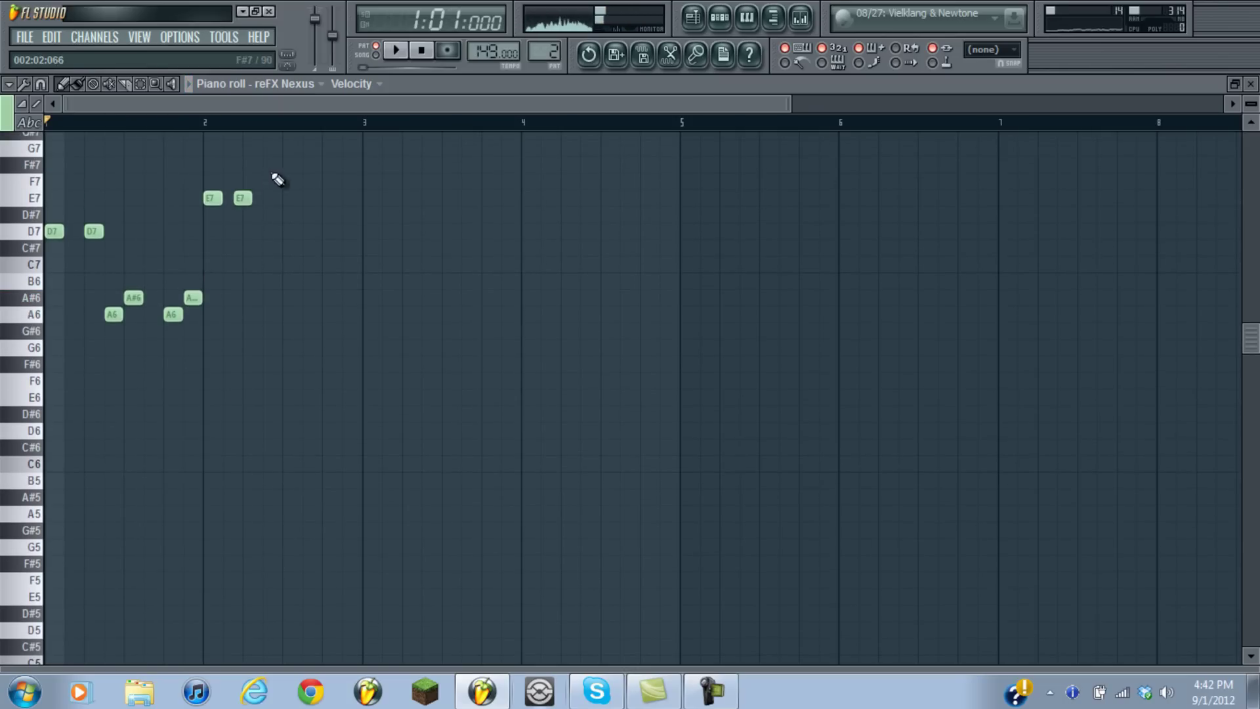
# Try an F7 in the middle of bar 2 and shift the second E7 right before it
pyautogui.moveTo(279, 170); pyautogui.dragTo(273, 186)
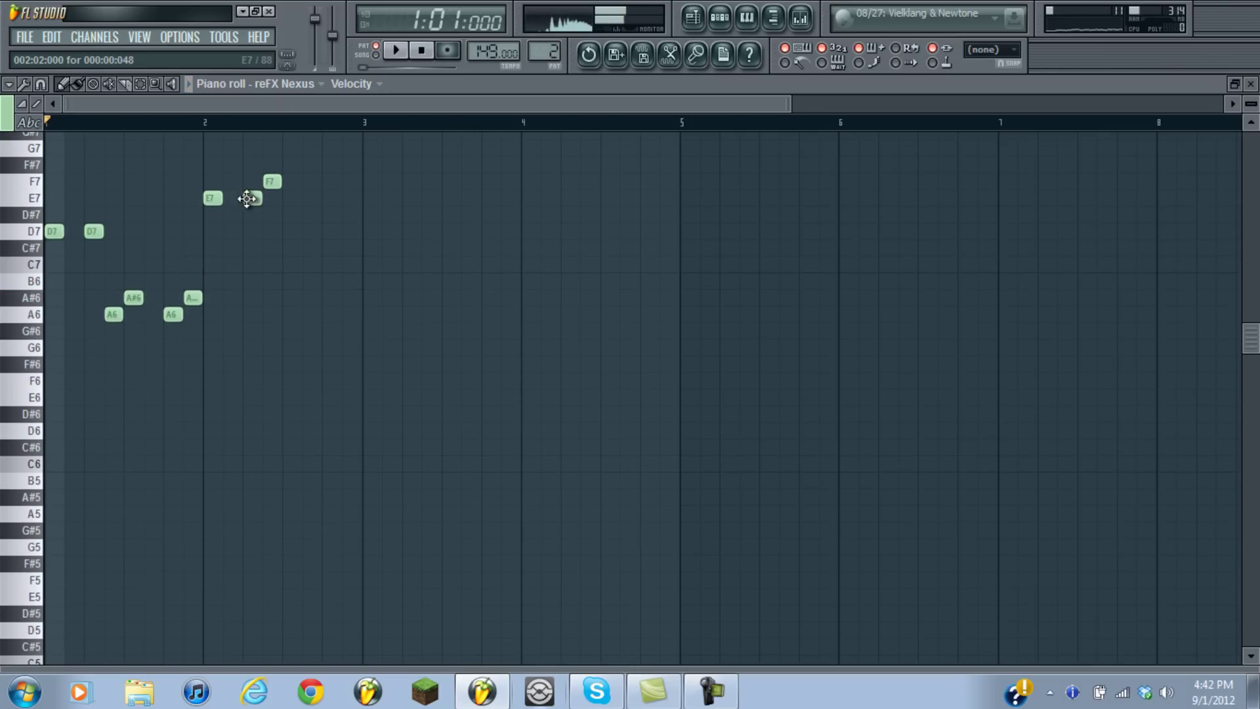
pyautogui.scroll(-9, 256, 275)
pyautogui.click(270, 247)
pyautogui.scroll(5, 279, 274)
pyautogui.scroll(3, 276, 295)
pyautogui.rightClick(270, 388)
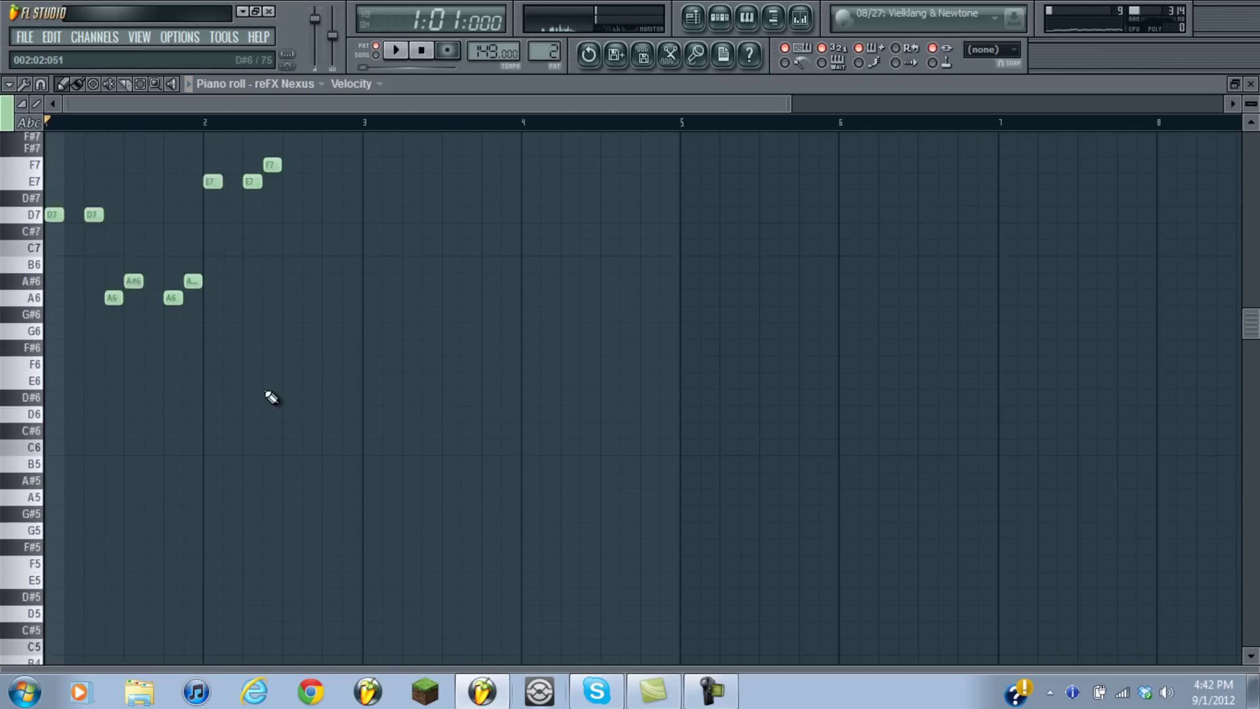
# Try continuing bar 2 with C7, D7 and A#6 after the F7, playing the melody
pyautogui.scroll(7, 270, 388)
pyautogui.click(273, 366)
pyautogui.click(320, 329)
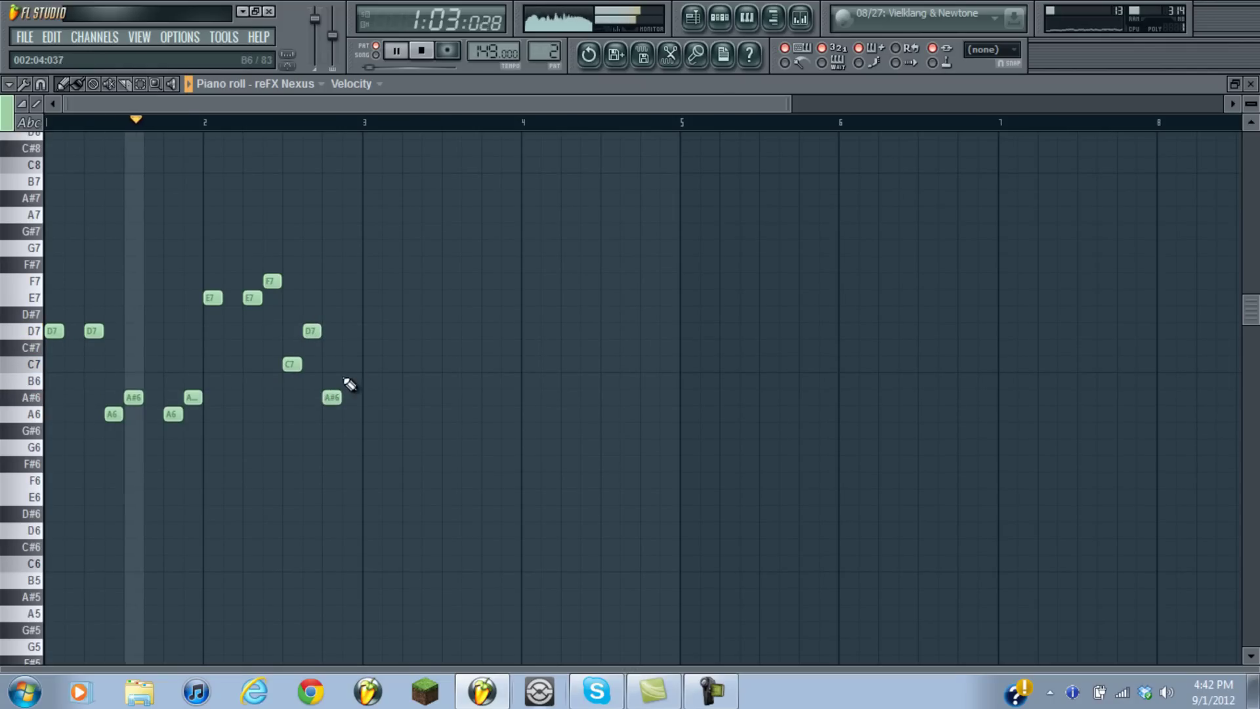
pyautogui.press('space')
pyautogui.click(326, 415)
pyautogui.click(366, 399)
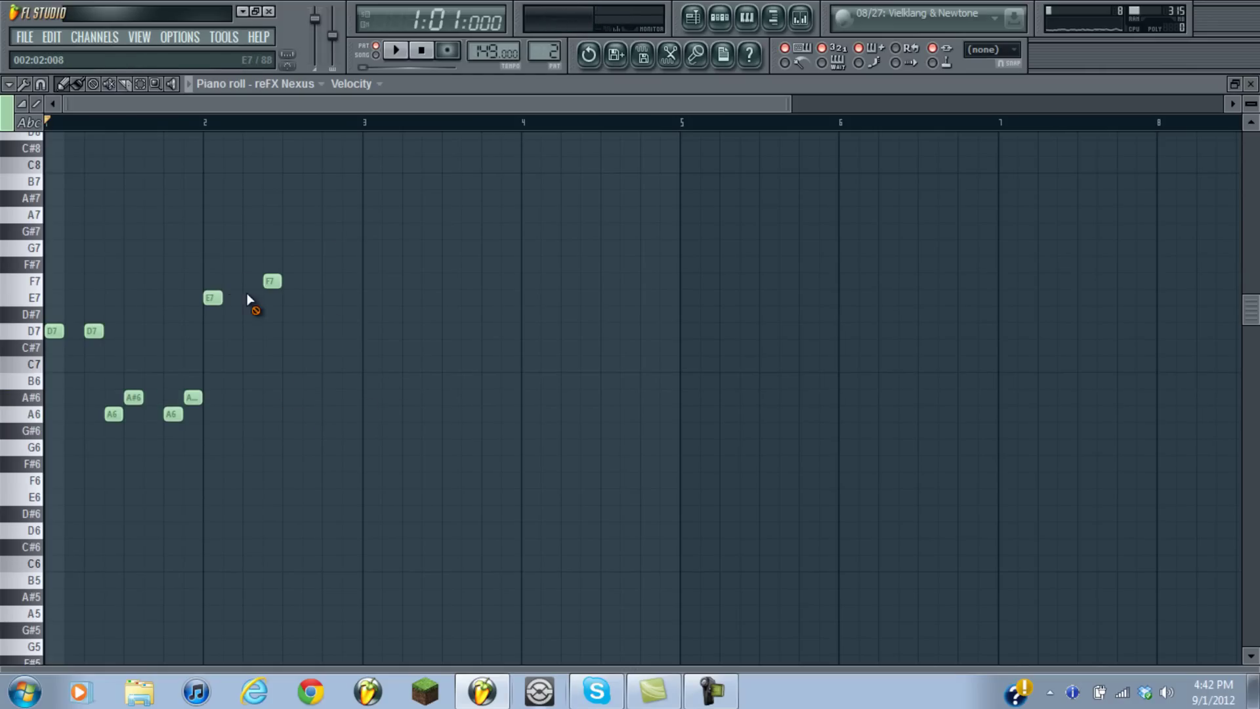
# Rewrite bar 2 of the melody as C7, D7, F7, E7, F7, E7 and play it
pyautogui.click(212, 351)
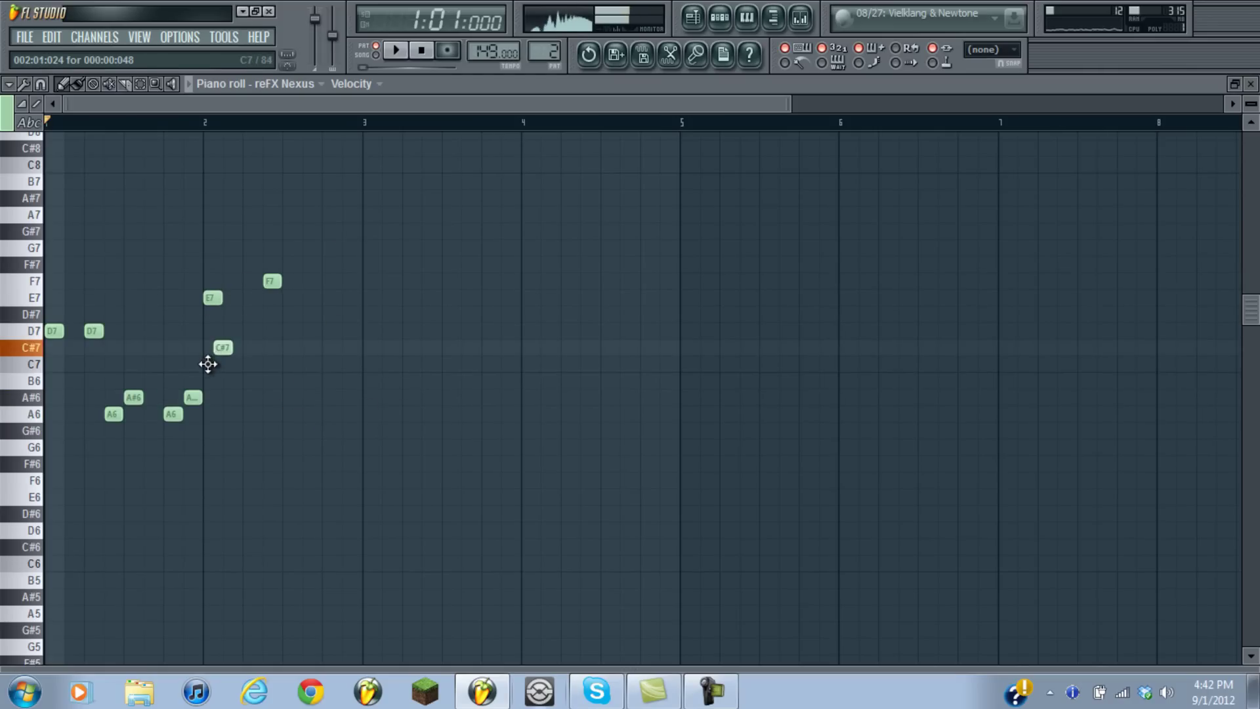
pyautogui.moveTo(208, 364); pyautogui.dragTo(210, 364)
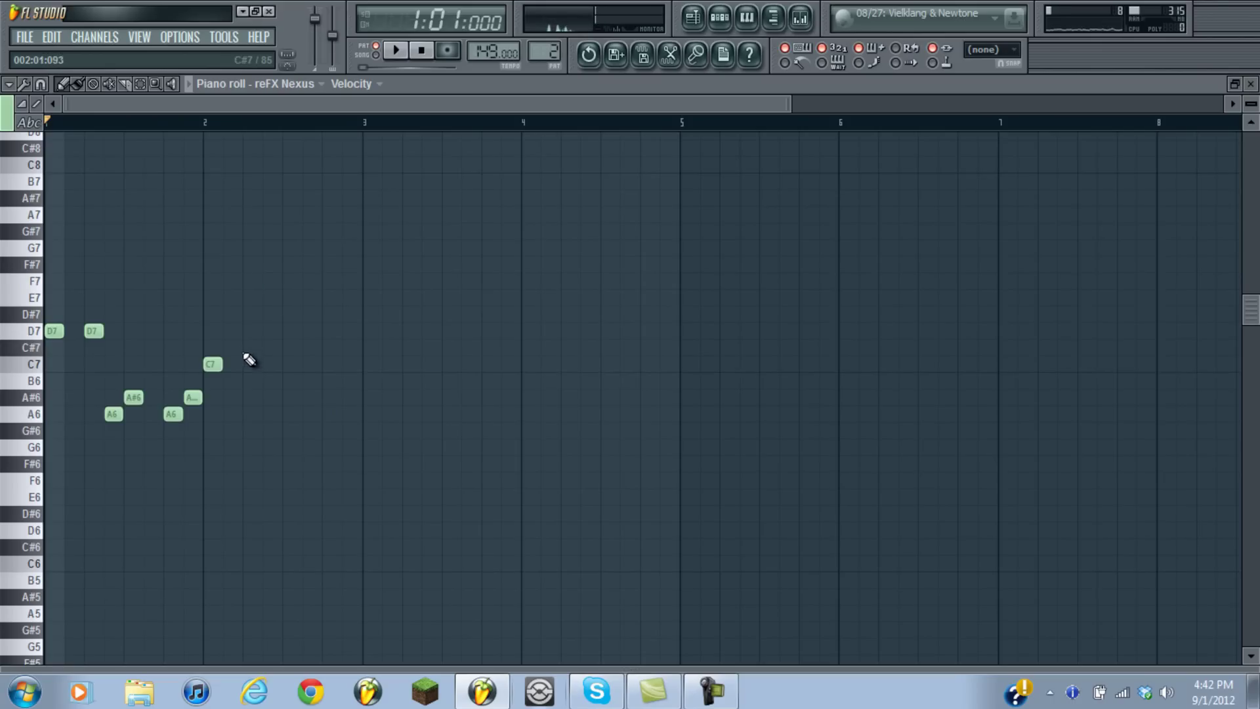
pyautogui.moveTo(263, 268); pyautogui.dragTo(262, 290)
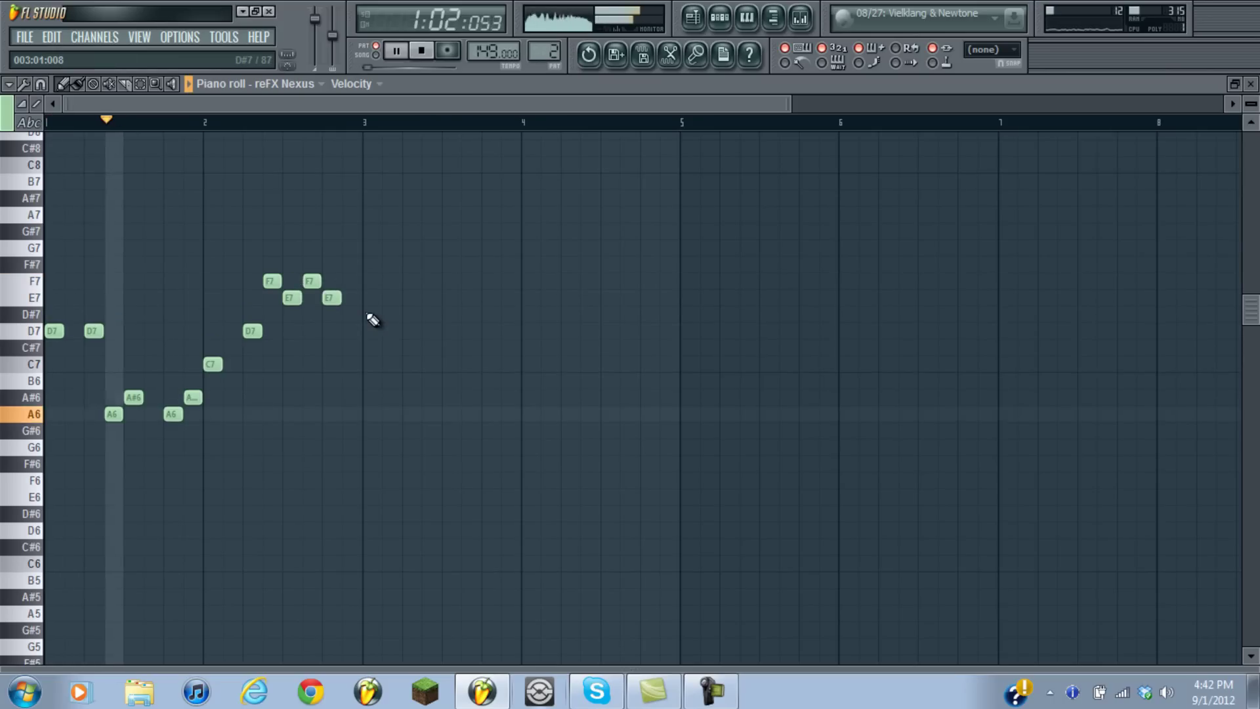
pyautogui.scroll(-1, 373, 320)
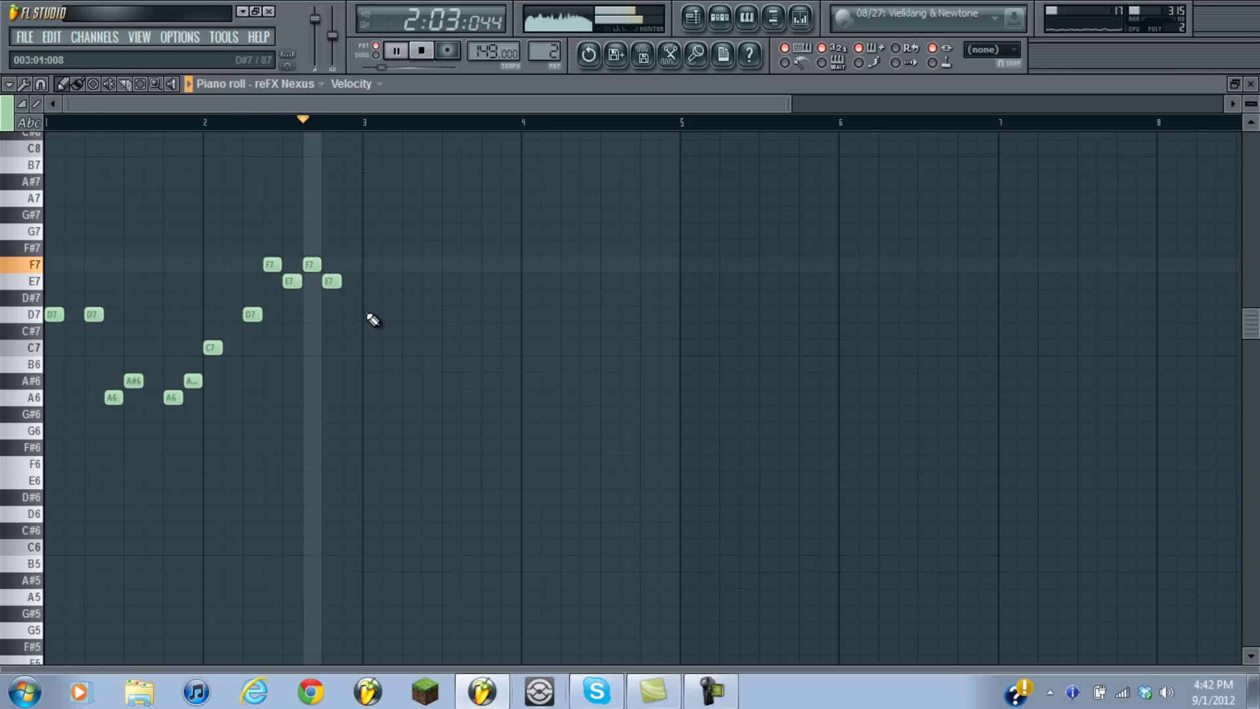
pyautogui.press('space')
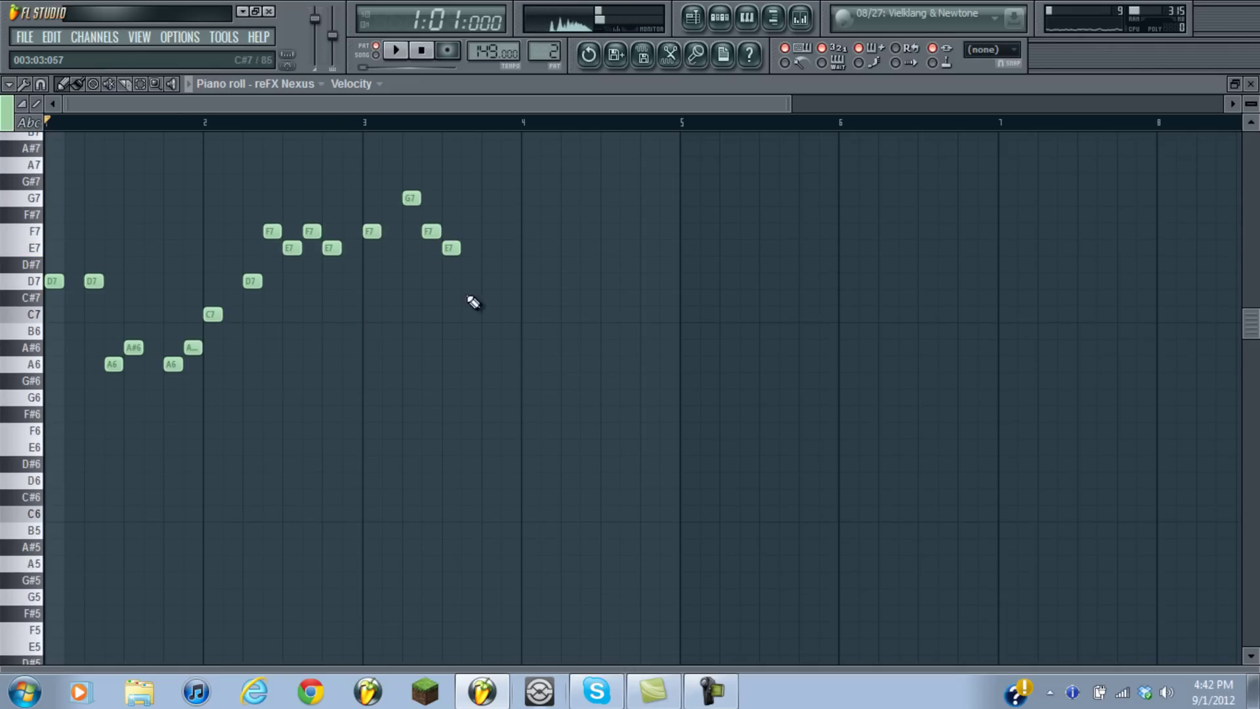
# Complete bar 3 of the melody as F7, G7, F7, E7, D7 and play it back
pyautogui.moveTo(493, 299); pyautogui.dragTo(487, 280)
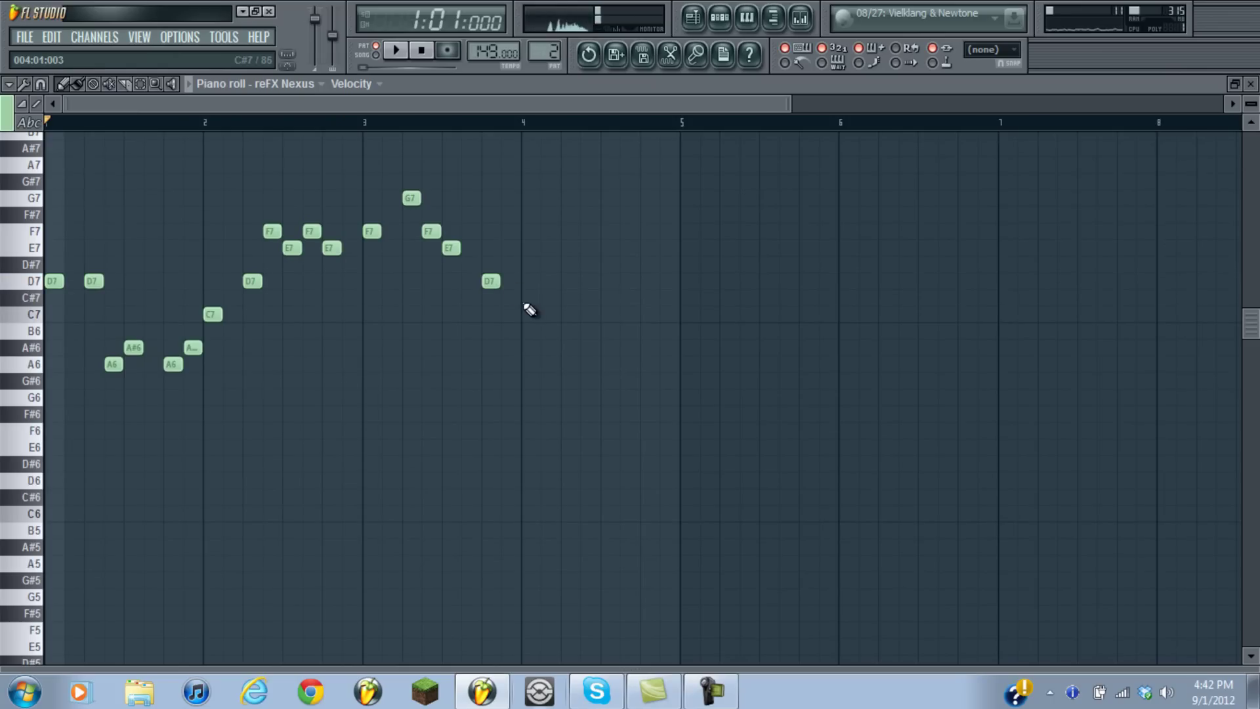
pyautogui.press('space')
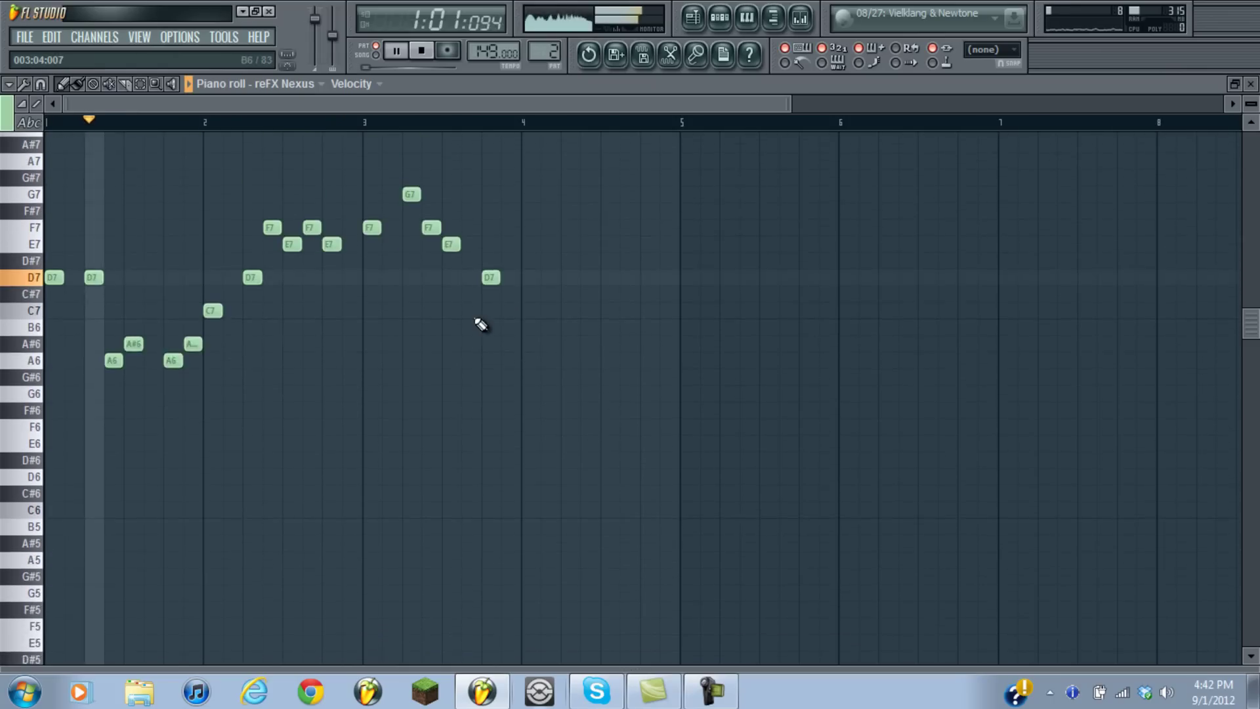
pyautogui.scroll(3, 460, 311)
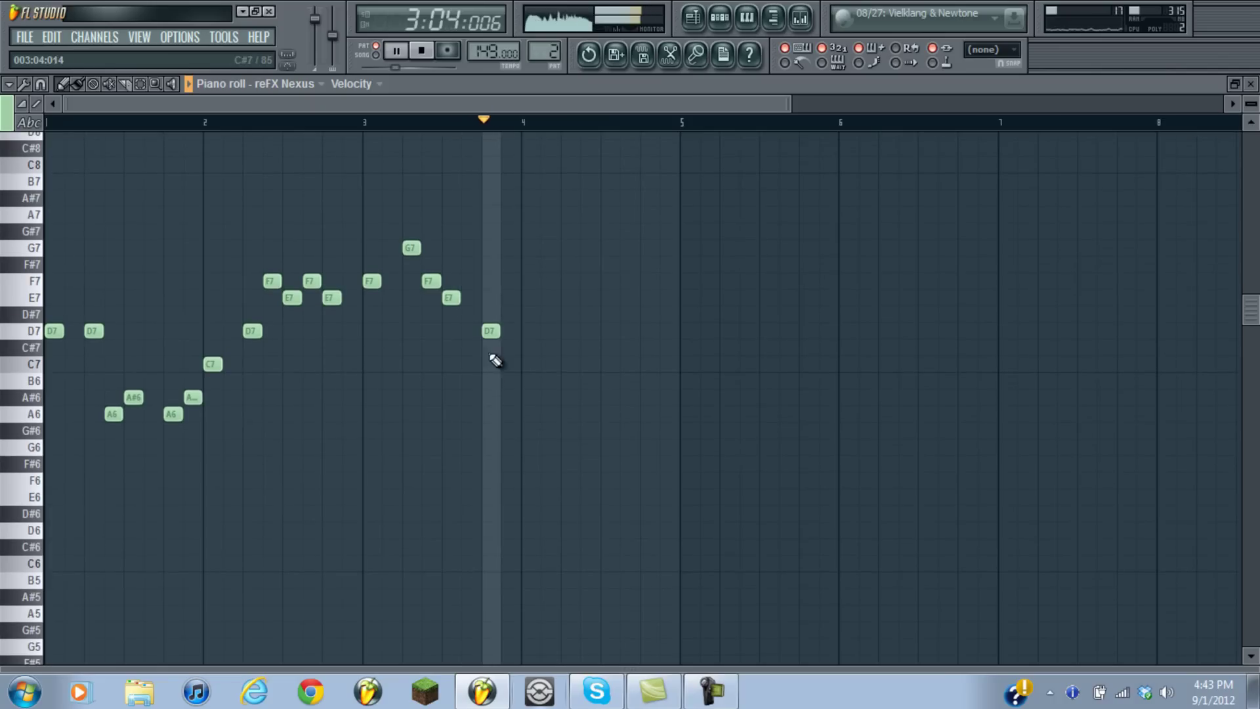
pyautogui.press('space')
# Fill bar 4 of the melody with F7, G7, F7, G7 and A7, then play it back
pyautogui.click(526, 281)
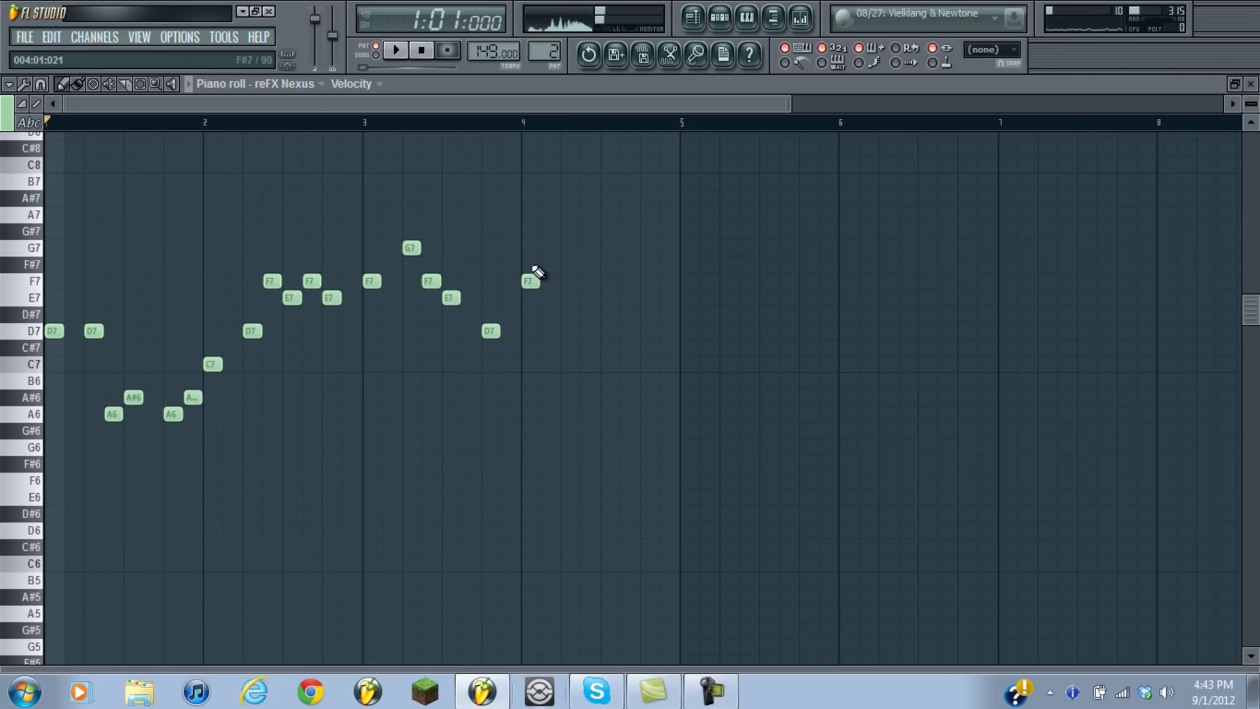
pyautogui.click(561, 248)
pyautogui.click(584, 281)
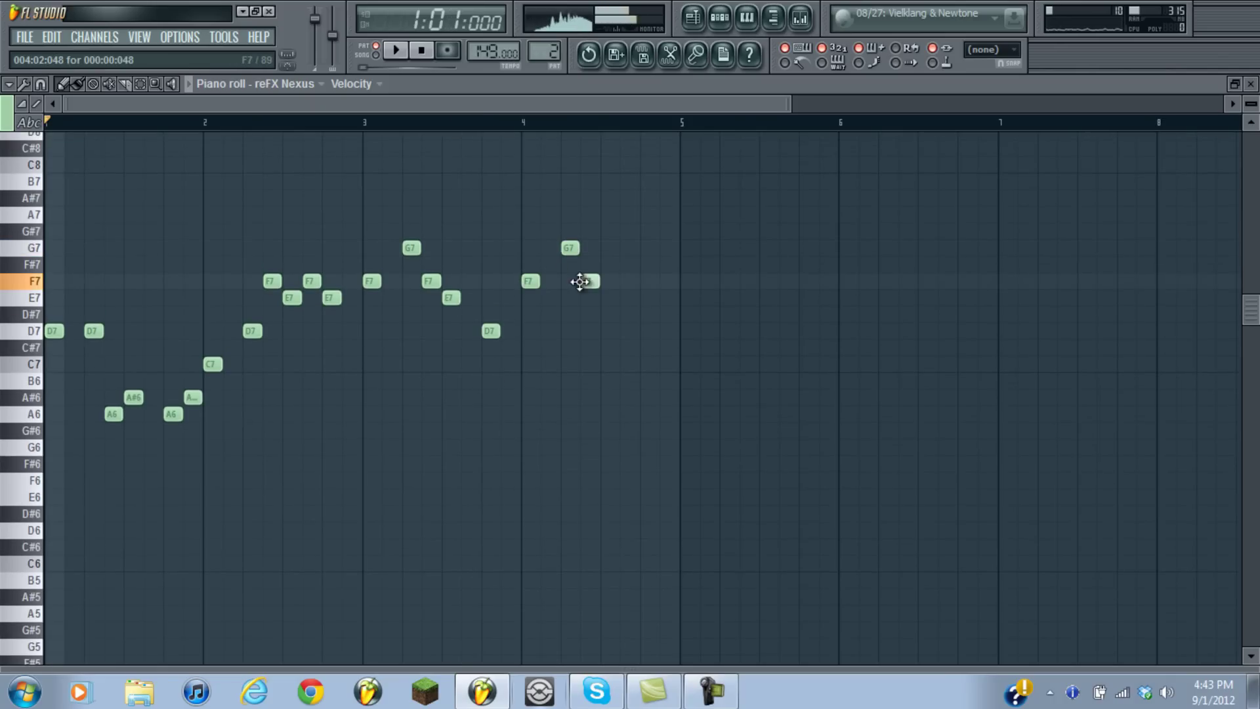
pyautogui.click(603, 248)
pyautogui.click(643, 231)
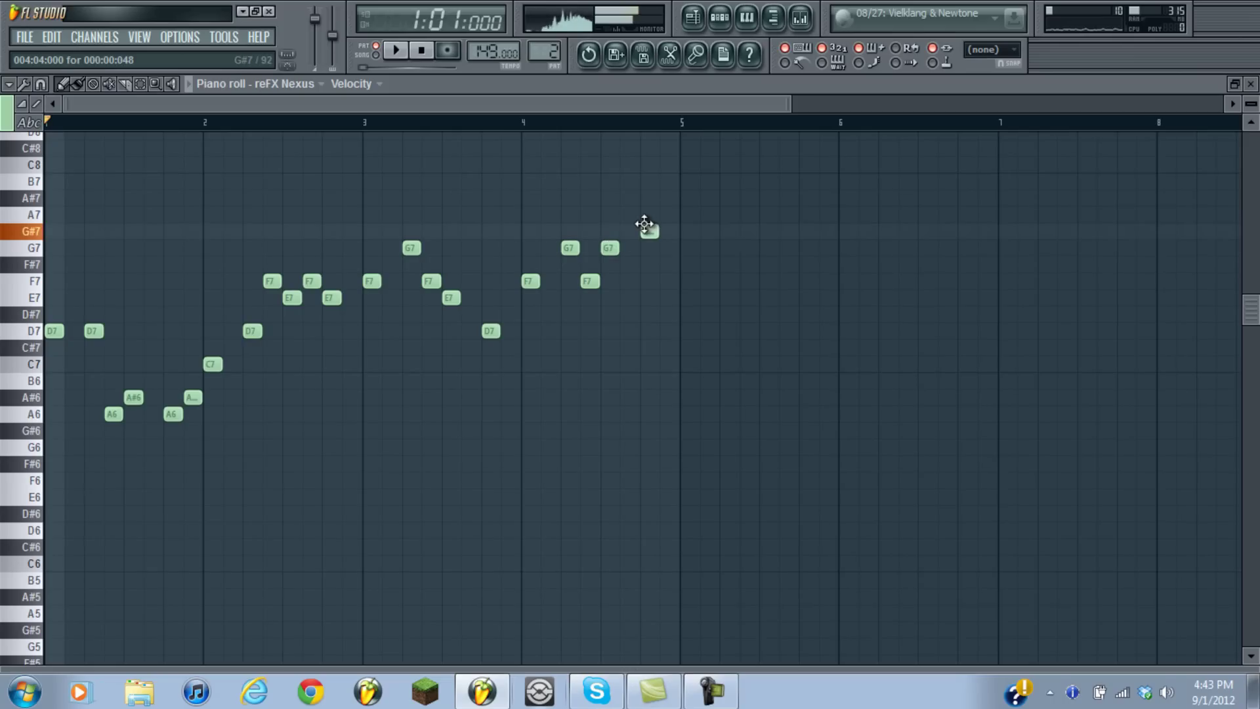
pyautogui.moveTo(644, 215); pyautogui.dragTo(644, 209)
pyautogui.press('space')
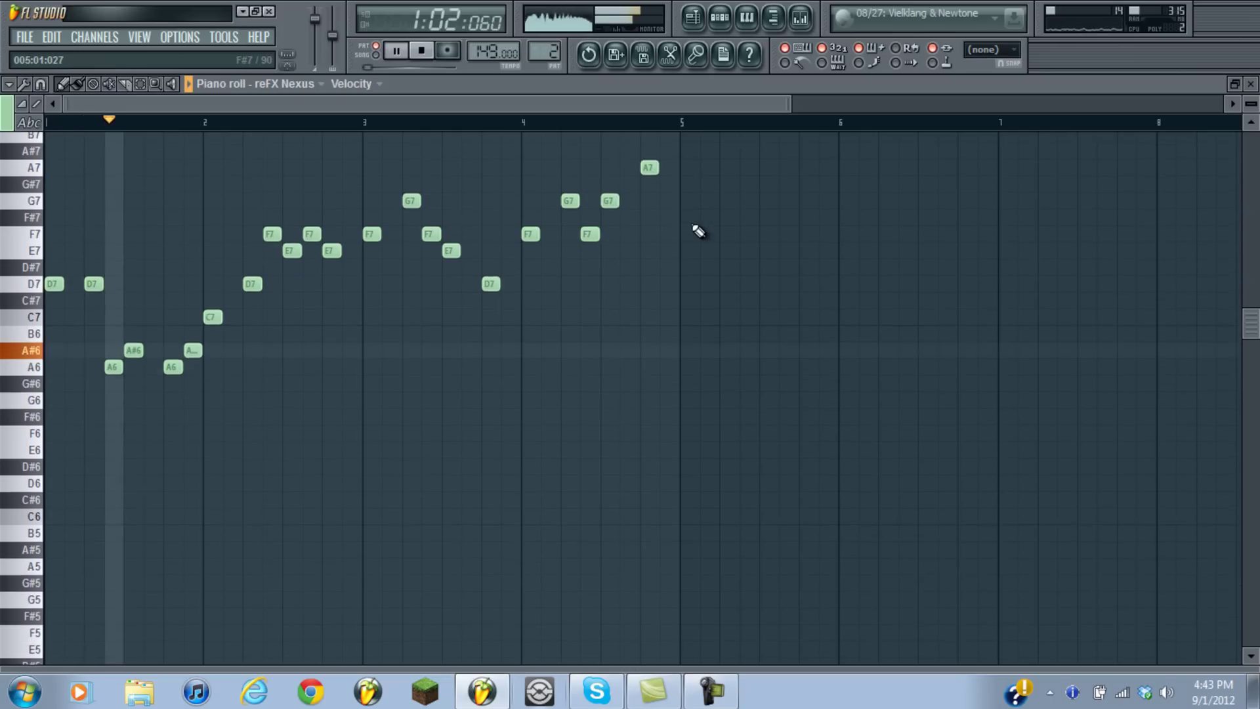
# Select the four-bar melody and copy it into bars 5 to 8
pyautogui.moveTo(691, 159); pyautogui.dragTo(46, 517)
pyautogui.moveTo(53, 329); pyautogui.dragTo(686, 313)
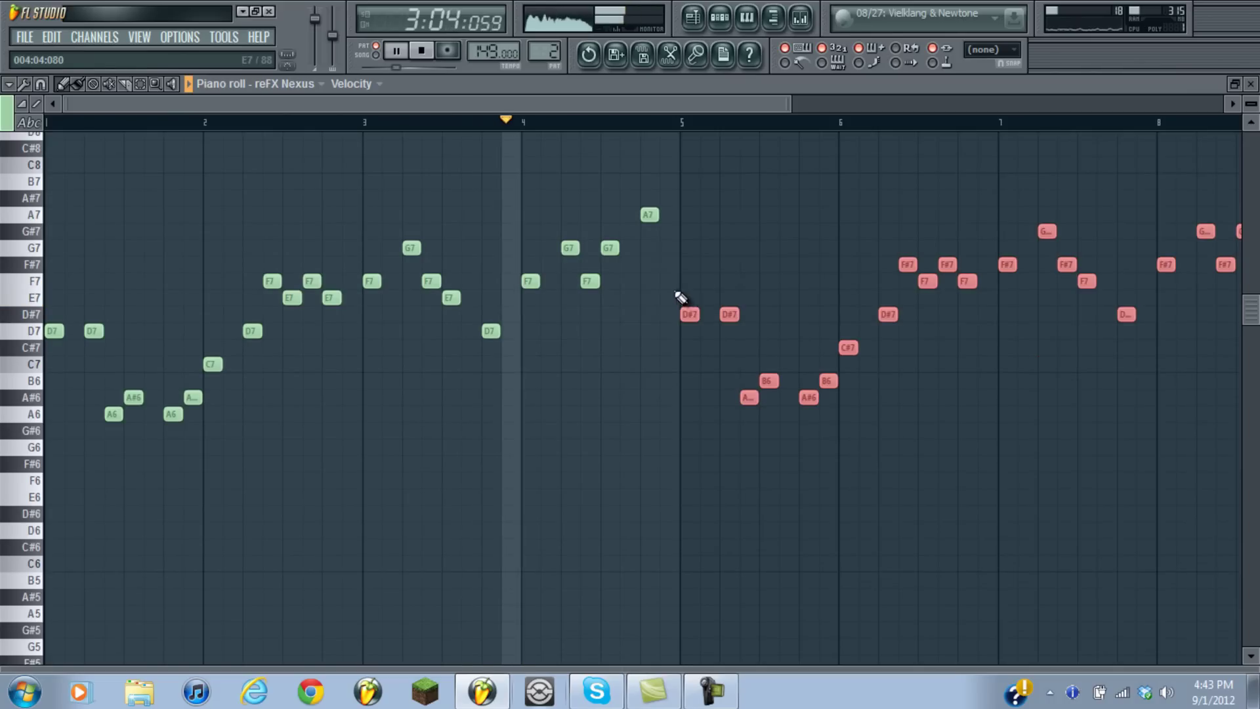
pyautogui.hotkey('ctrl', 'd')
pyautogui.press('space')
# Add an F7 after the A7 at the end of bar 4 and play the melody
pyautogui.click(667, 251)
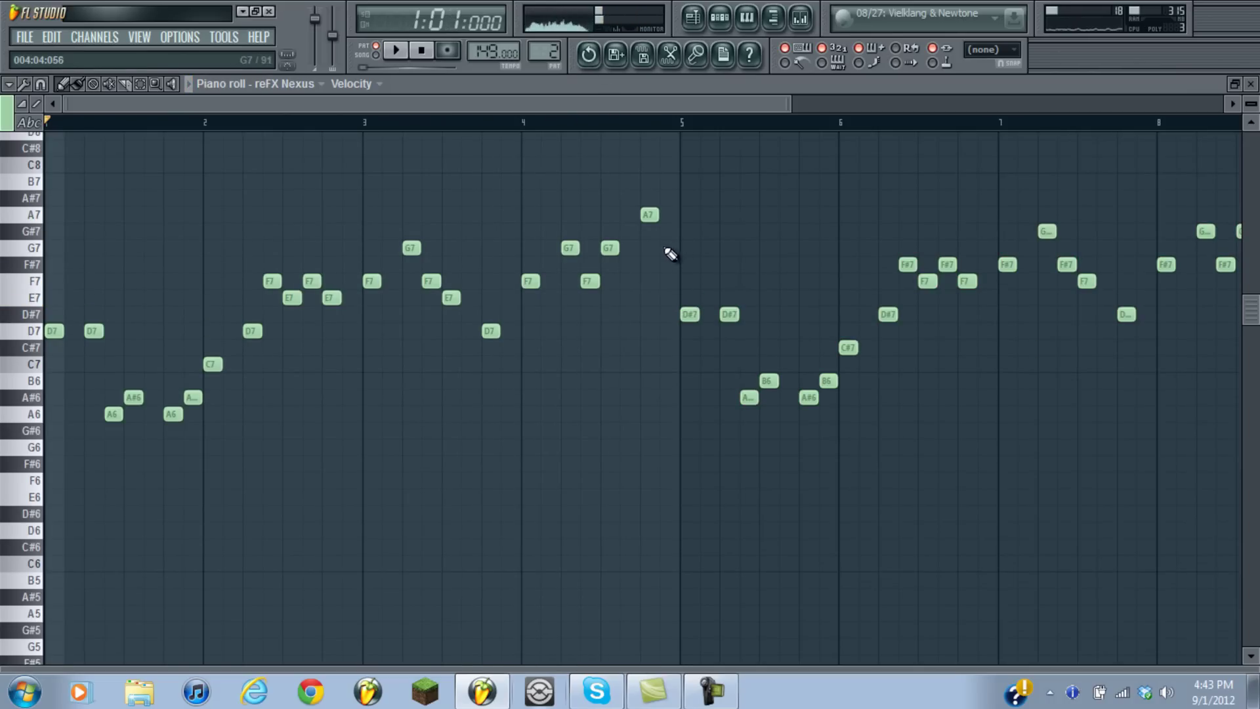
pyautogui.moveTo(663, 259); pyautogui.dragTo(664, 292)
pyautogui.press('space')
# Select the copied melody in bars 5 to 8, lower it one semitone to start on D7 and deselect it
pyautogui.moveTo(541, 101); pyautogui.dragTo(1, 195)
pyautogui.moveTo(411, 101); pyautogui.dragTo(634, 100)
pyautogui.moveTo(922, 158); pyautogui.dragTo(294, 471)
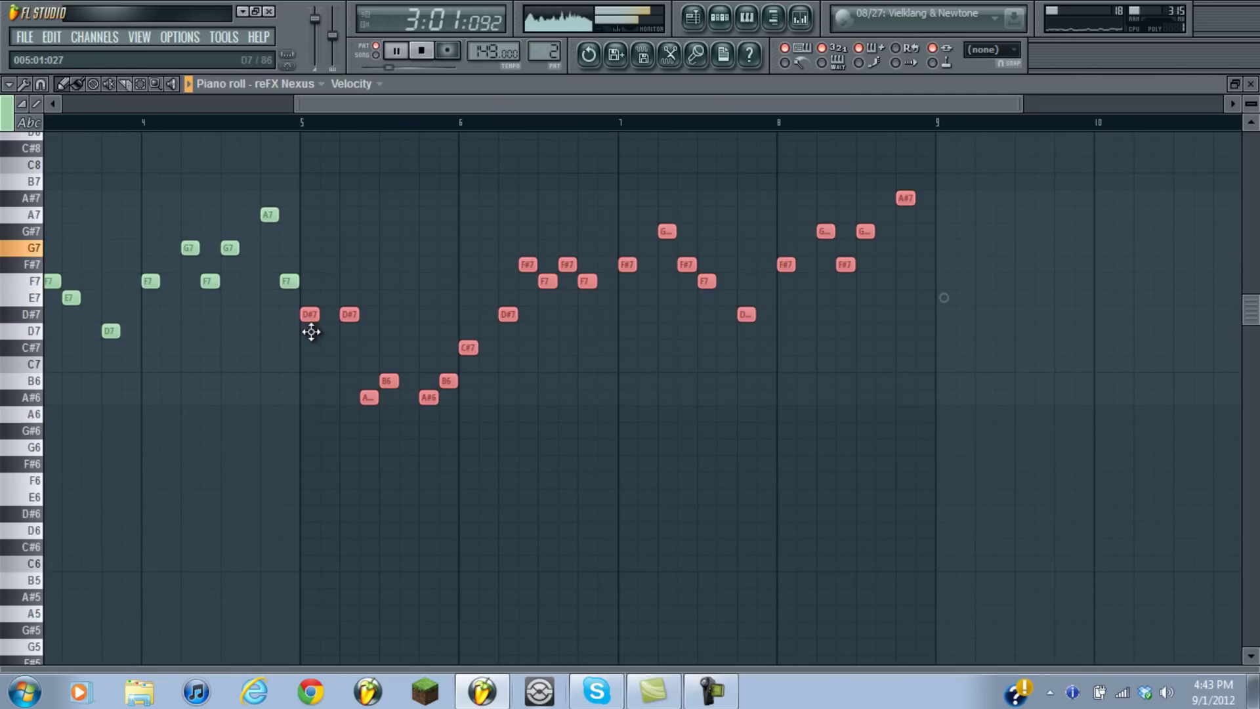
pyautogui.moveTo(311, 331); pyautogui.dragTo(315, 335)
pyautogui.hotkey('ctrl', 'd')
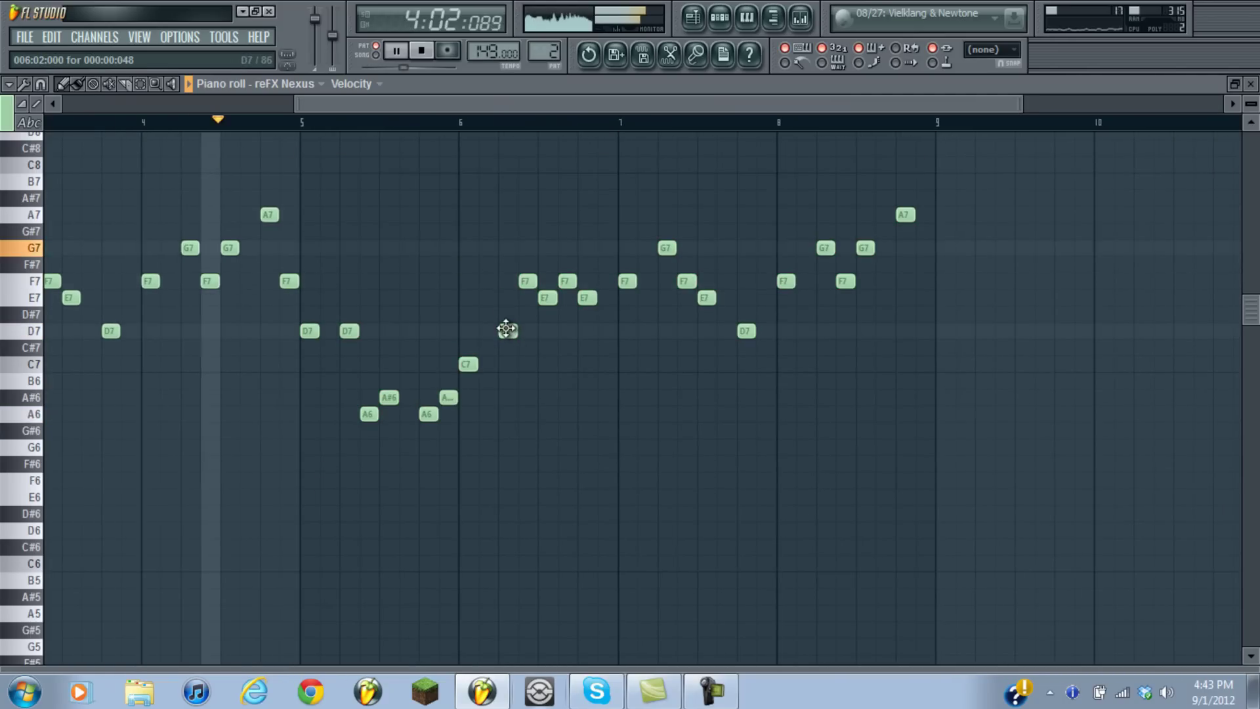
# Change the notes after C7 in bar 6 to E7, D7, E7, D7, F7 and play from bar 5
pyautogui.moveTo(506, 329)
pyautogui.mouseDown()
pyautogui.moveTo(506, 294)
pyautogui.moveTo(536, 326)
pyautogui.moveTo(526, 332)
pyautogui.mouseUp()
pyautogui.press('space')
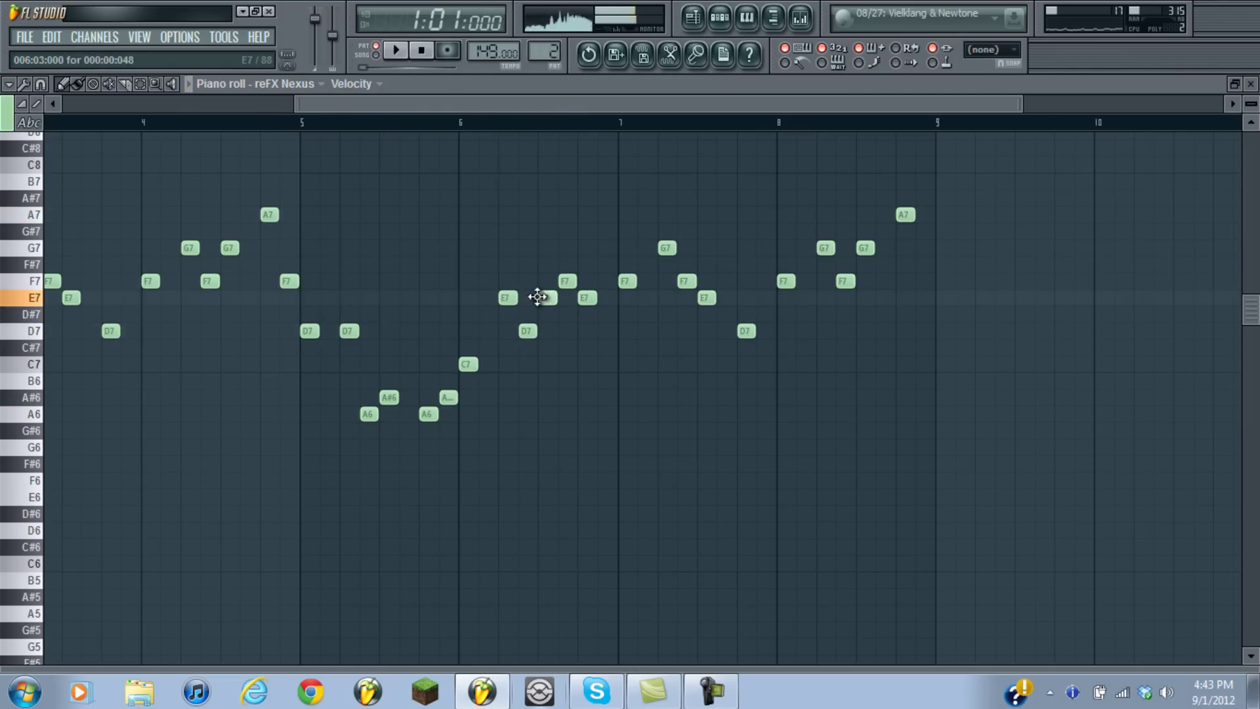
pyautogui.click(302, 122)
pyautogui.press('space')
pyautogui.moveTo(569, 283)
pyautogui.mouseDown()
pyautogui.moveTo(566, 332)
pyautogui.moveTo(584, 281)
pyautogui.mouseUp()
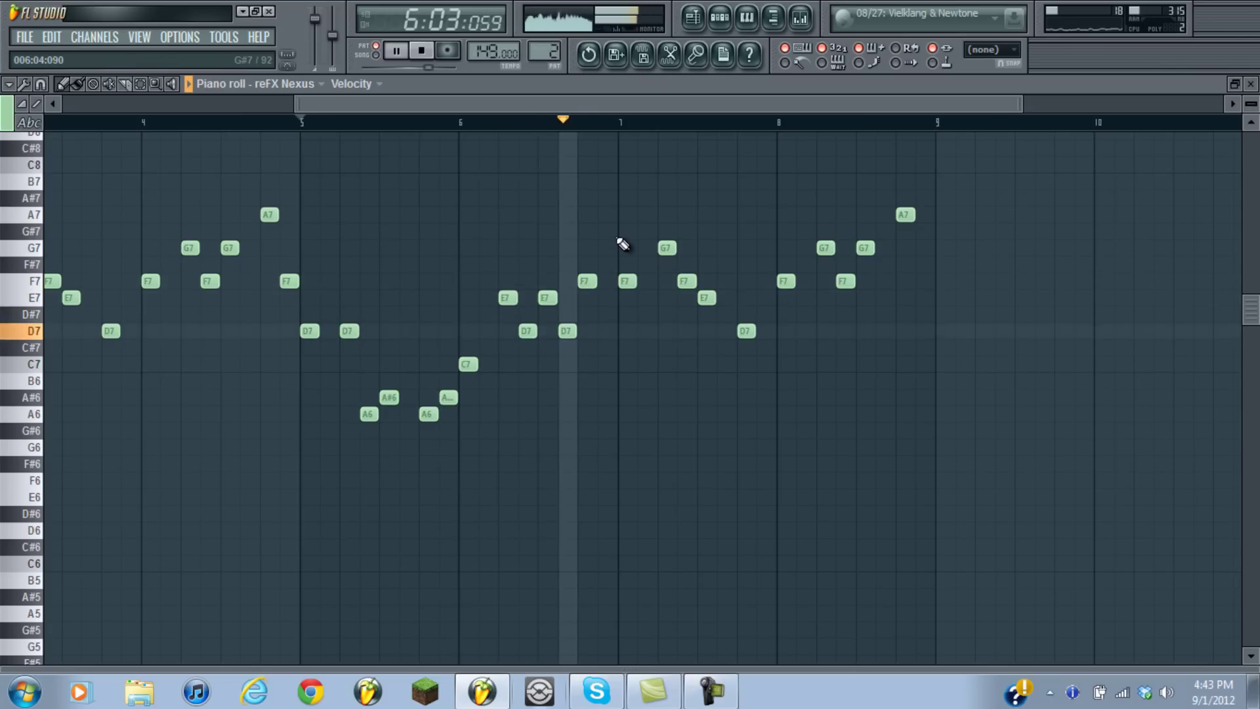
pyautogui.press('space')
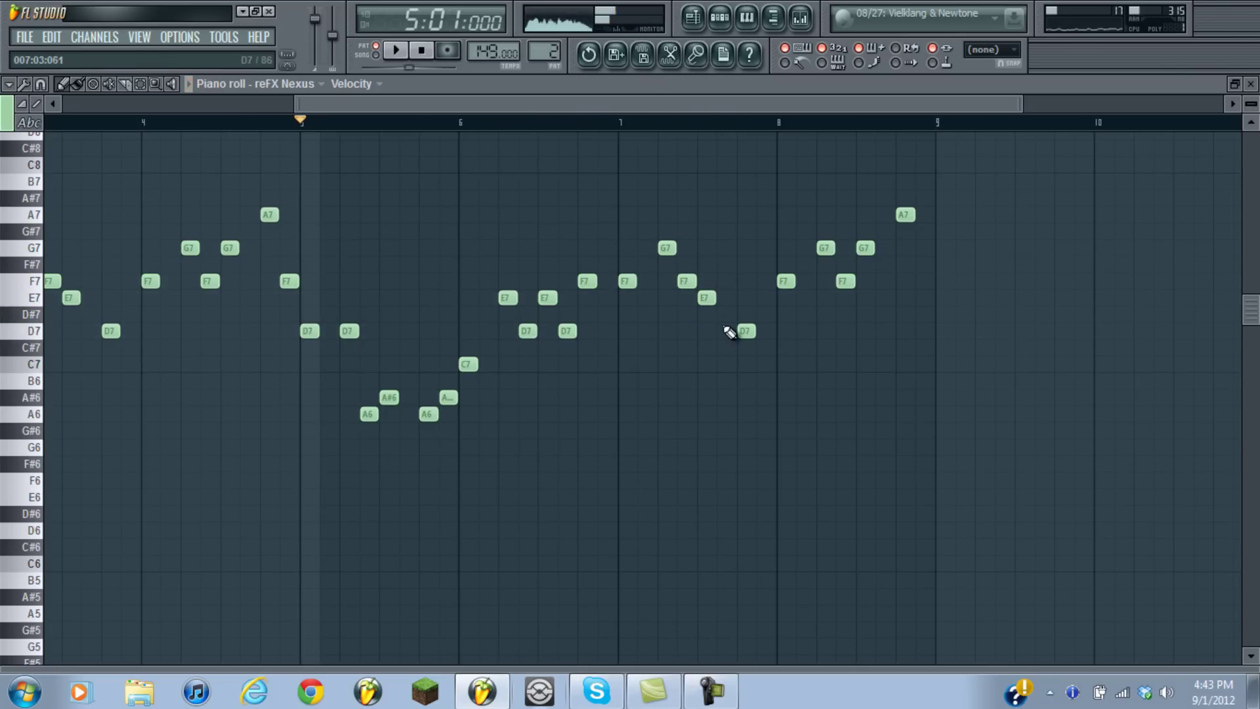
# Play from bar 7 and change that bar's last two melody notes to D7 and F7
pyautogui.click(620, 122)
pyautogui.press('space')
pyautogui.press('space')
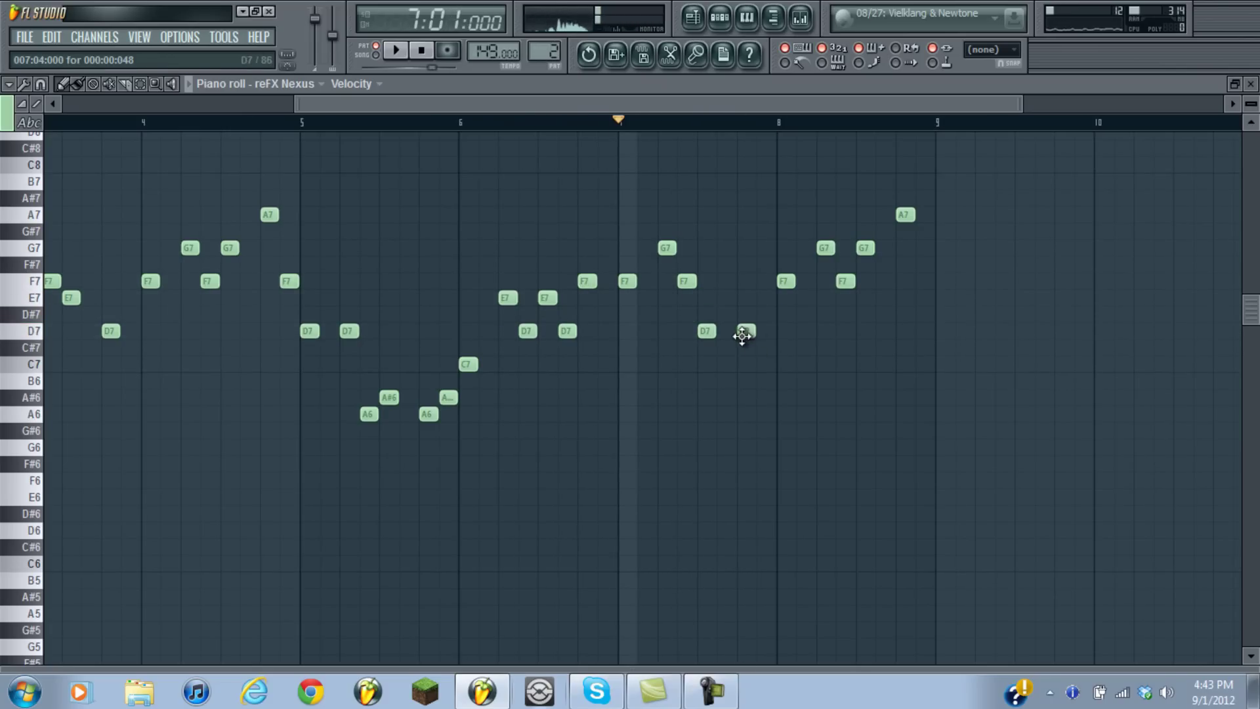
pyautogui.moveTo(741, 322); pyautogui.dragTo(735, 284)
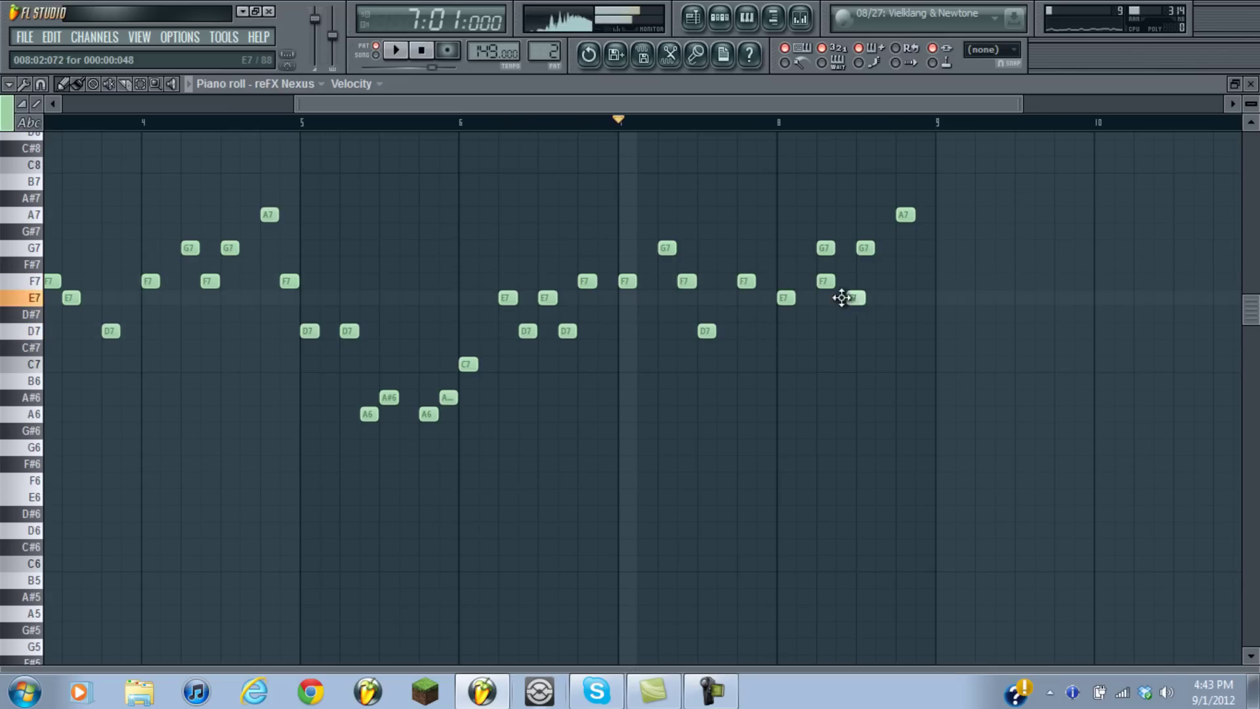
# Change the notes after the first E7 in bar 8 to F7, E7, F7, G7 and play from bar 7
pyautogui.click(861, 281)
pyautogui.moveTo(901, 233); pyautogui.dragTo(893, 254)
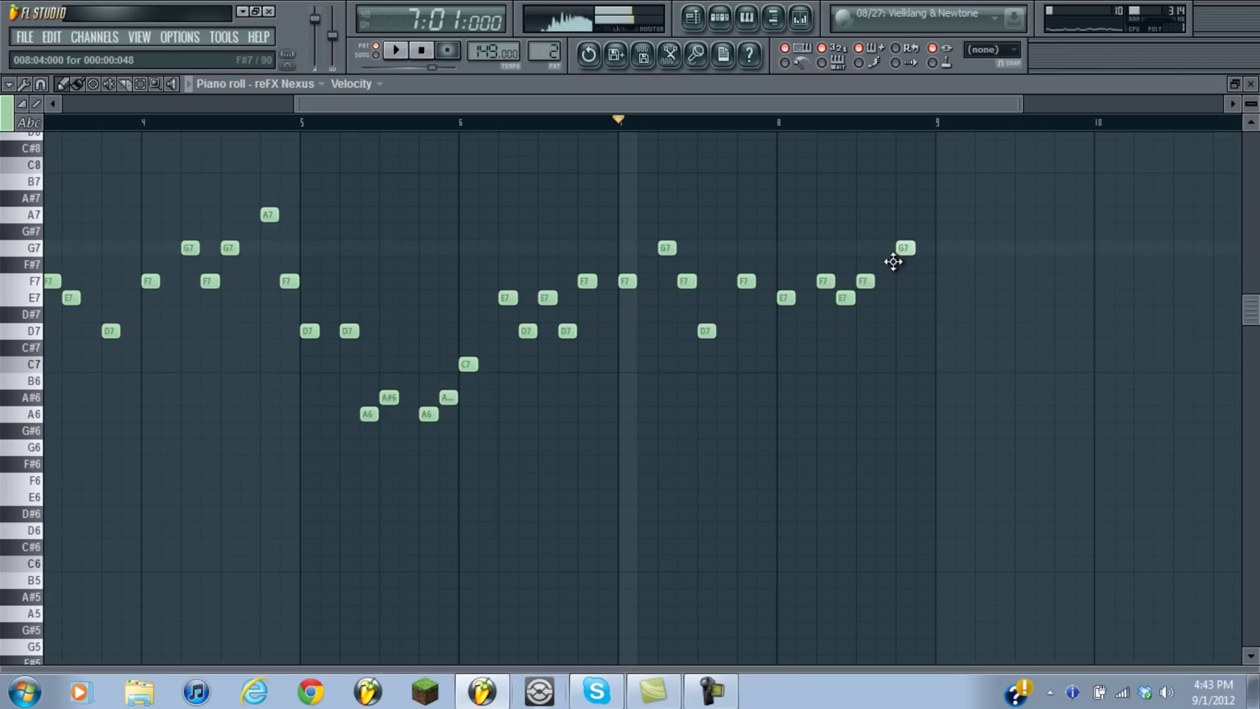
pyautogui.press('space')
pyautogui.scroll(-1, 759, 338)
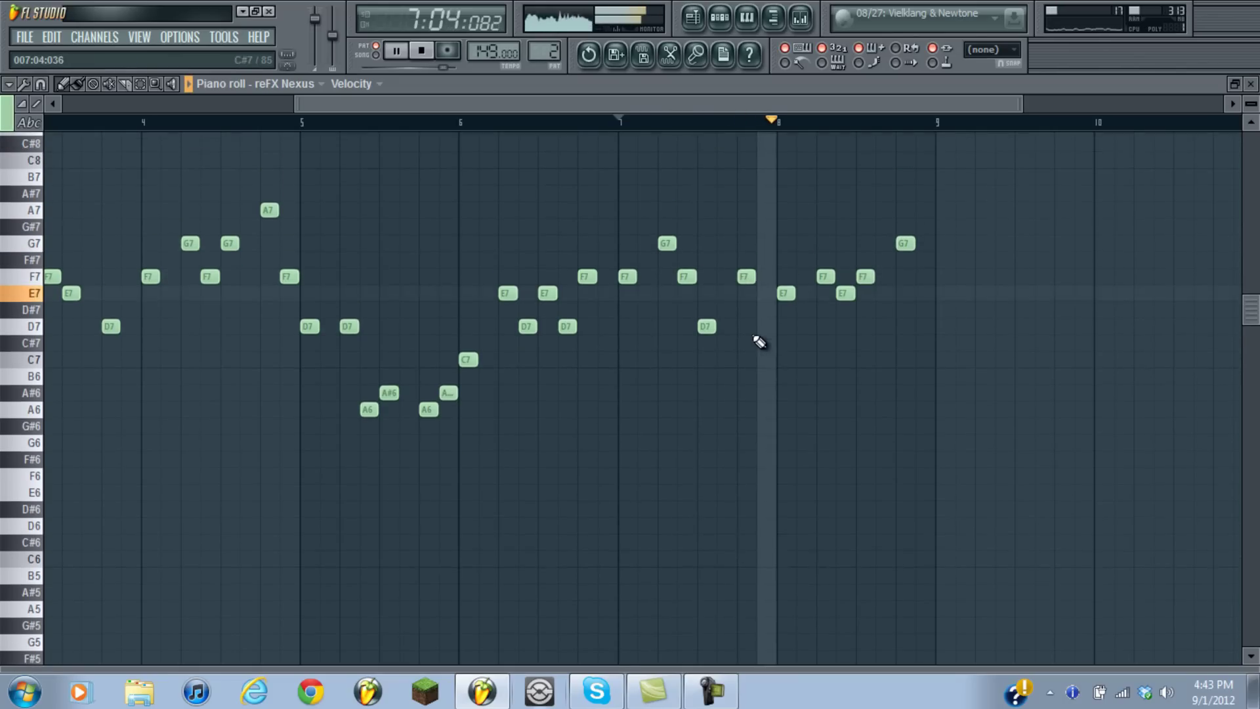
# Close the piano roll, stop playback and place Pattern 2 three times in the playlist, covering bars 1 to 24
pyautogui.click(1251, 84)
pyautogui.press('space')
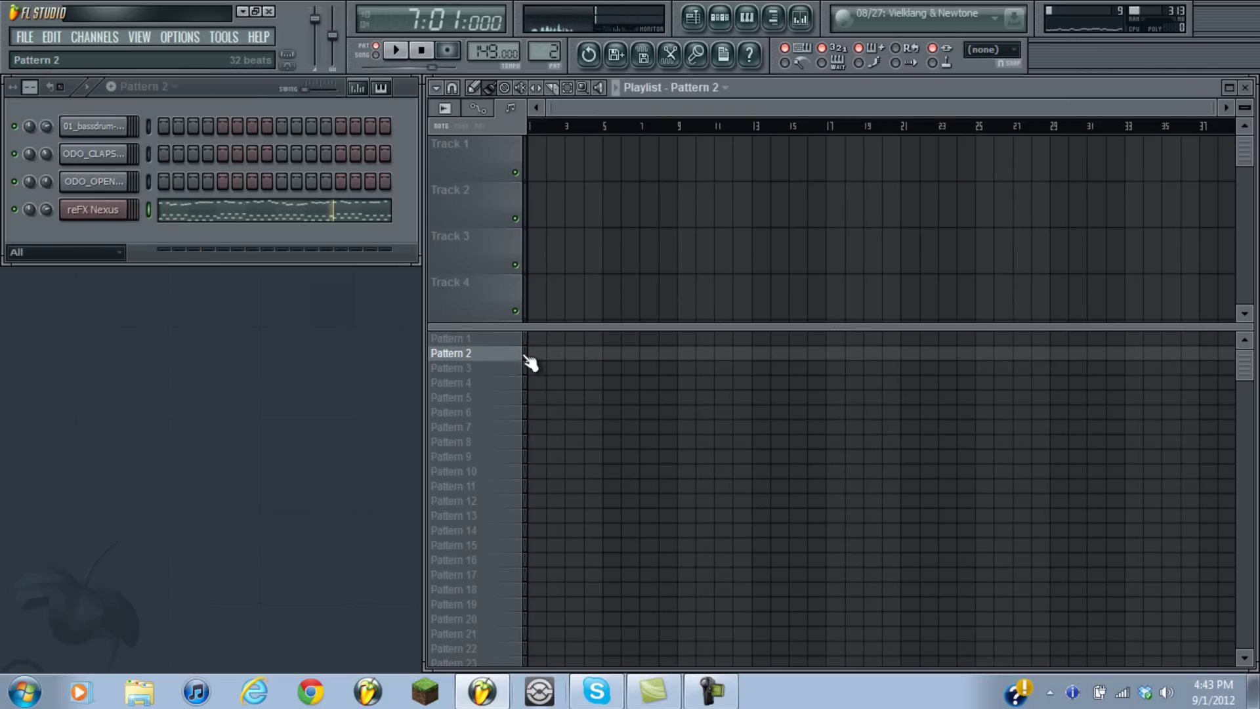
pyautogui.moveTo(535, 352); pyautogui.dragTo(972, 353)
# Remove both clap steps from Pattern 1 and place that pattern across bars 9 to 24 in the playlist
pyautogui.click(451, 338)
pyautogui.press('space')
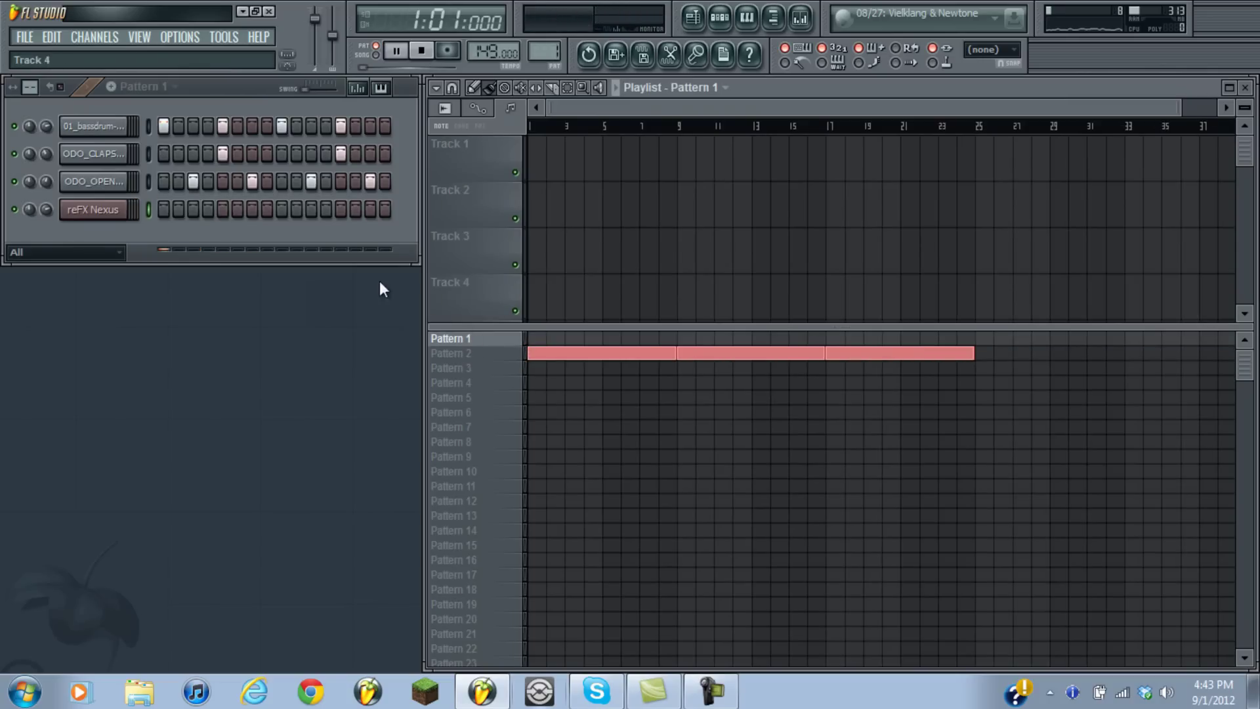
pyautogui.rightClick(222, 153)
pyautogui.rightClick(340, 154)
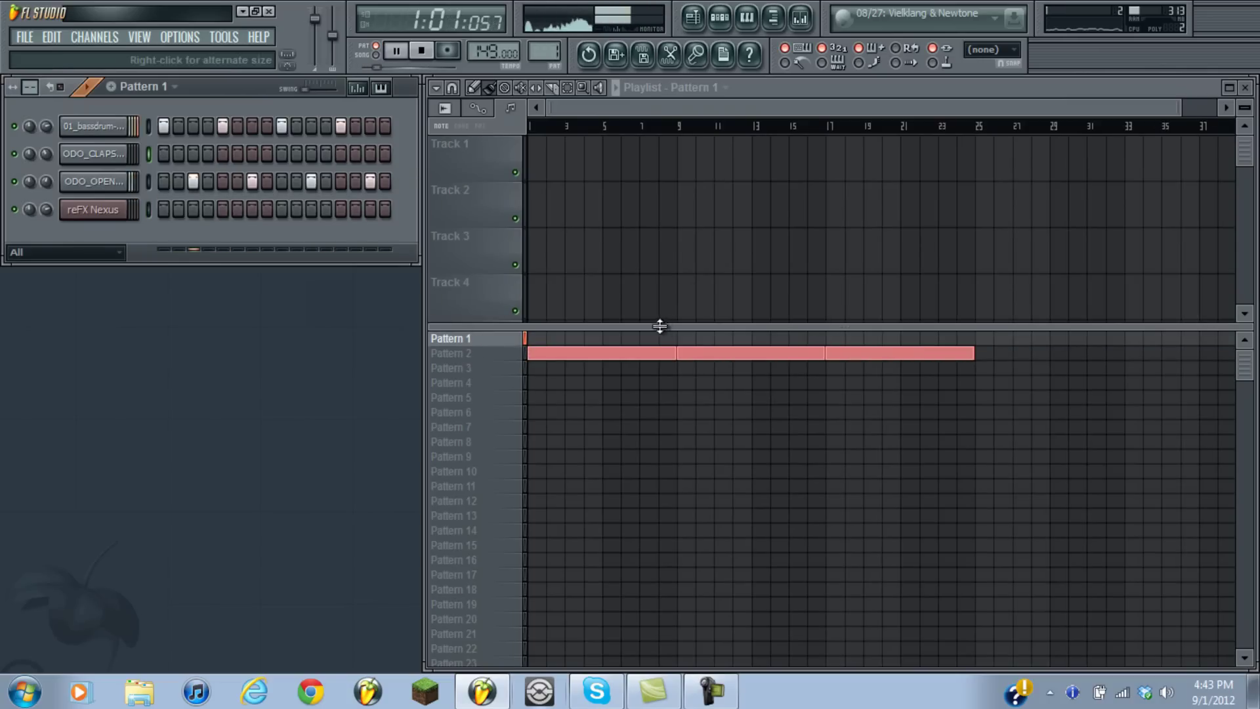
pyautogui.moveTo(683, 337); pyautogui.dragTo(959, 341)
pyautogui.click(965, 338)
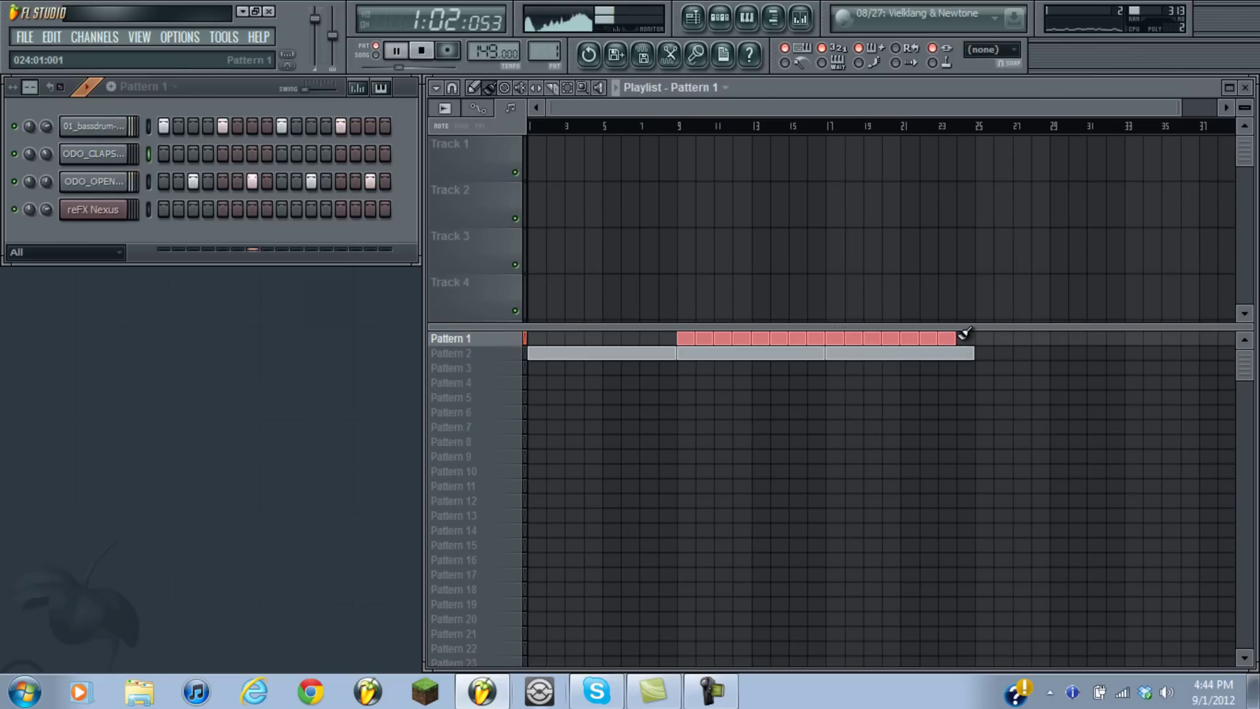
# Add claps on steps 5 and 13 of Pattern 3 and place that pattern across bars 17 to 24
pyautogui.click(499, 370)
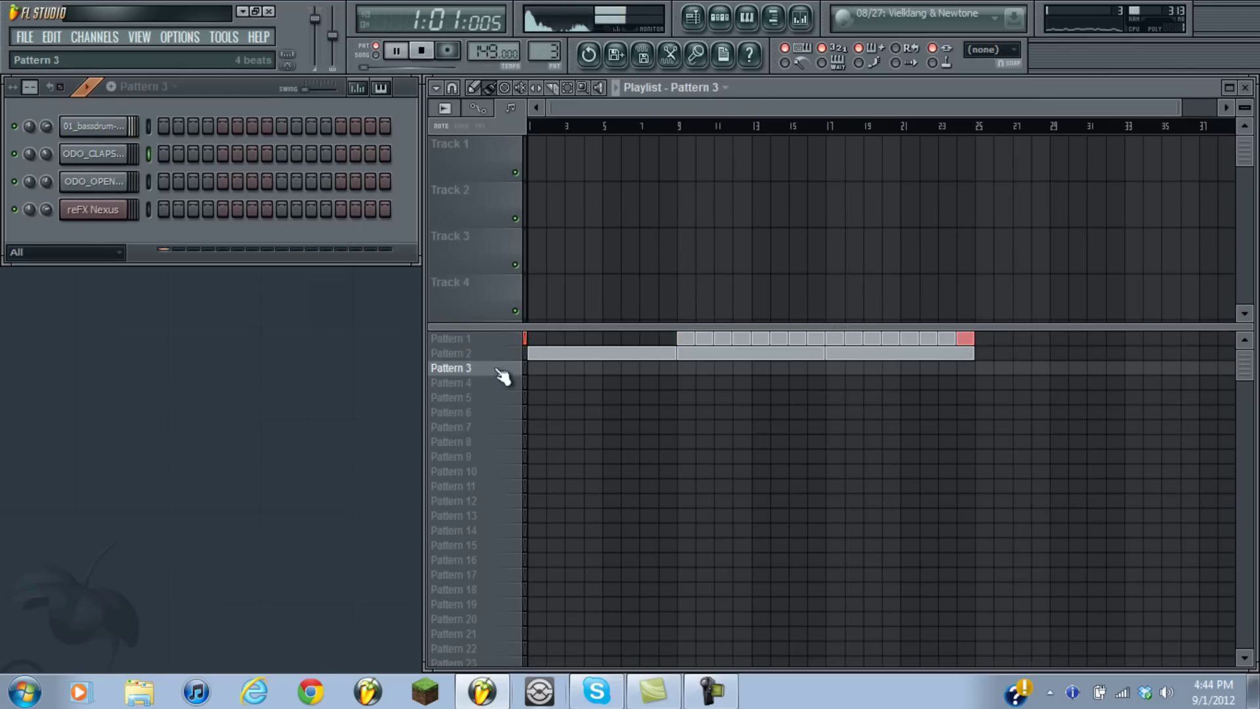
pyautogui.click(222, 154)
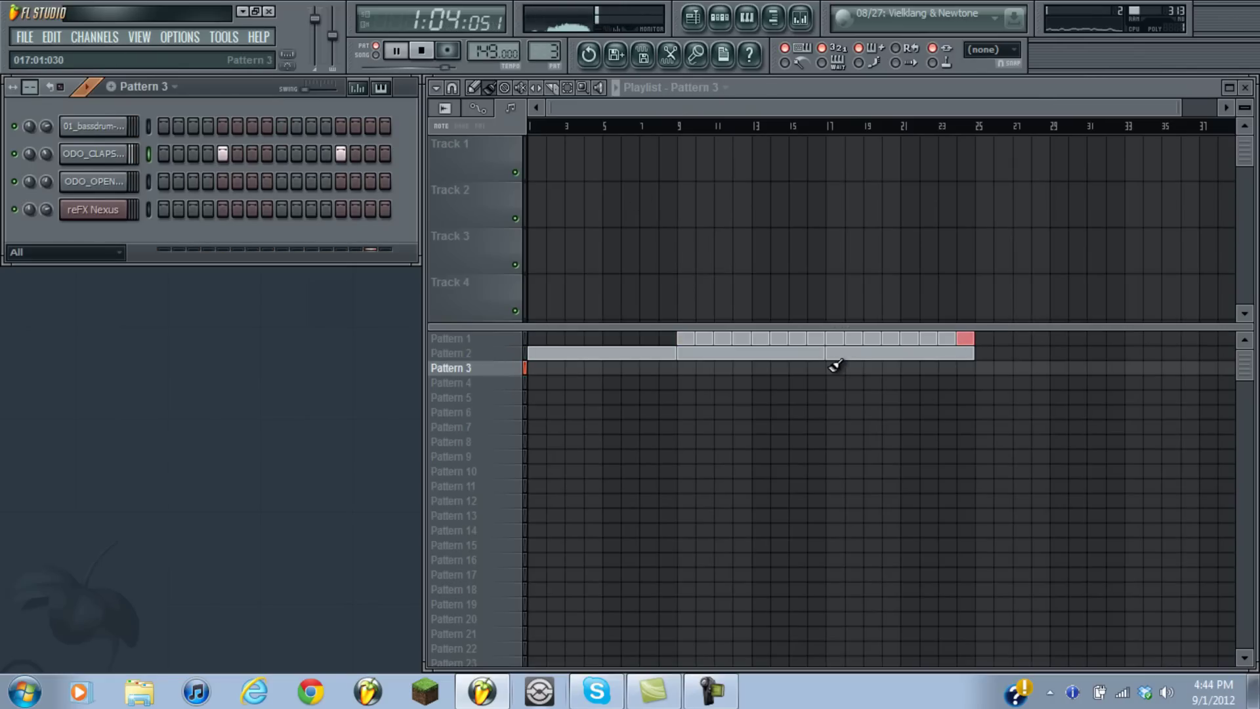
pyautogui.moveTo(834, 367); pyautogui.dragTo(999, 371)
pyautogui.rightClick(985, 369)
pyautogui.rightClick(1003, 369)
pyautogui.press('space')
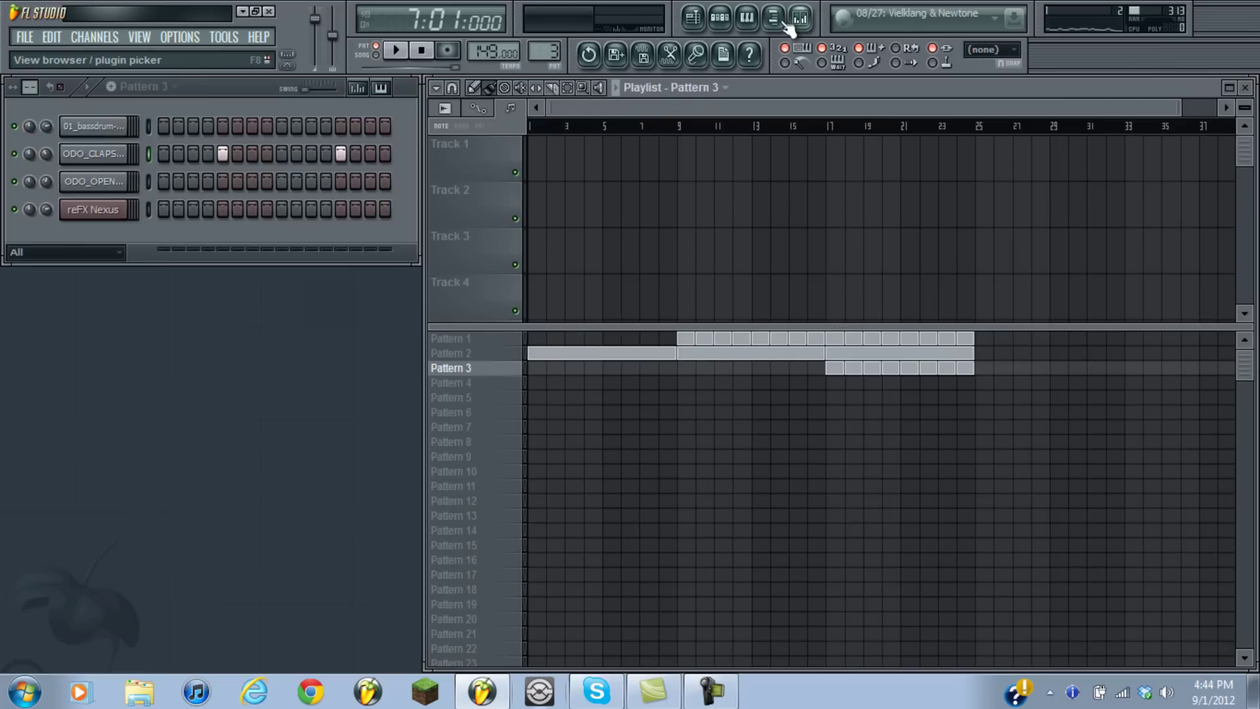
# Find and audition VEC3 Cymbals Crash 16 in the Vengeance Essential Club Sounds Volume 3 crash samples
pyautogui.click(773, 17)
pyautogui.scroll(2, 109, 276)
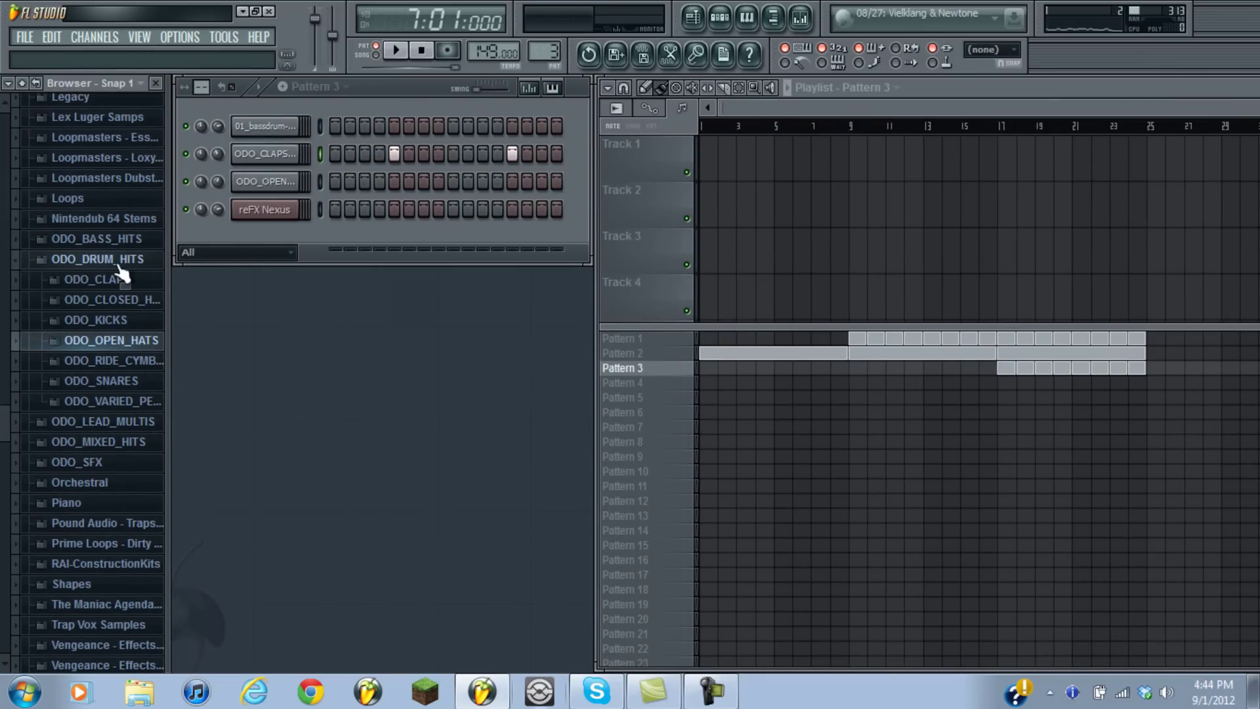
pyautogui.click(123, 261)
pyautogui.scroll(-3, 128, 446)
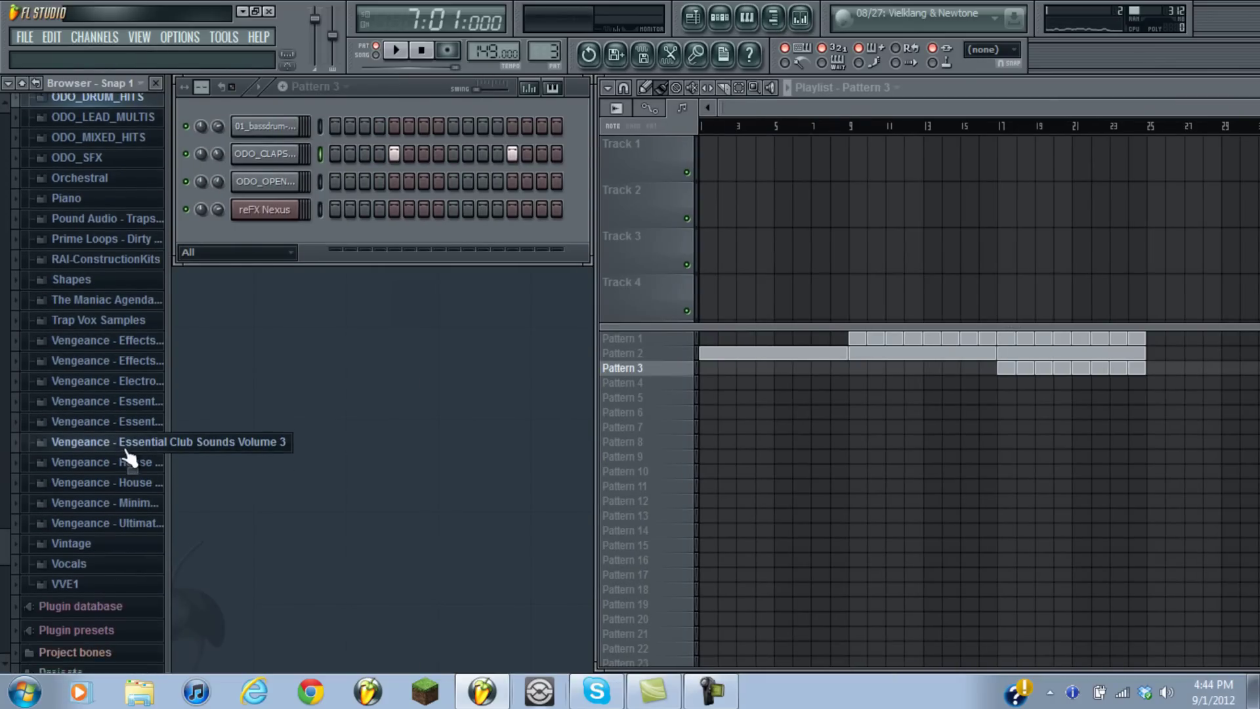
pyautogui.click(125, 440)
pyautogui.click(126, 433)
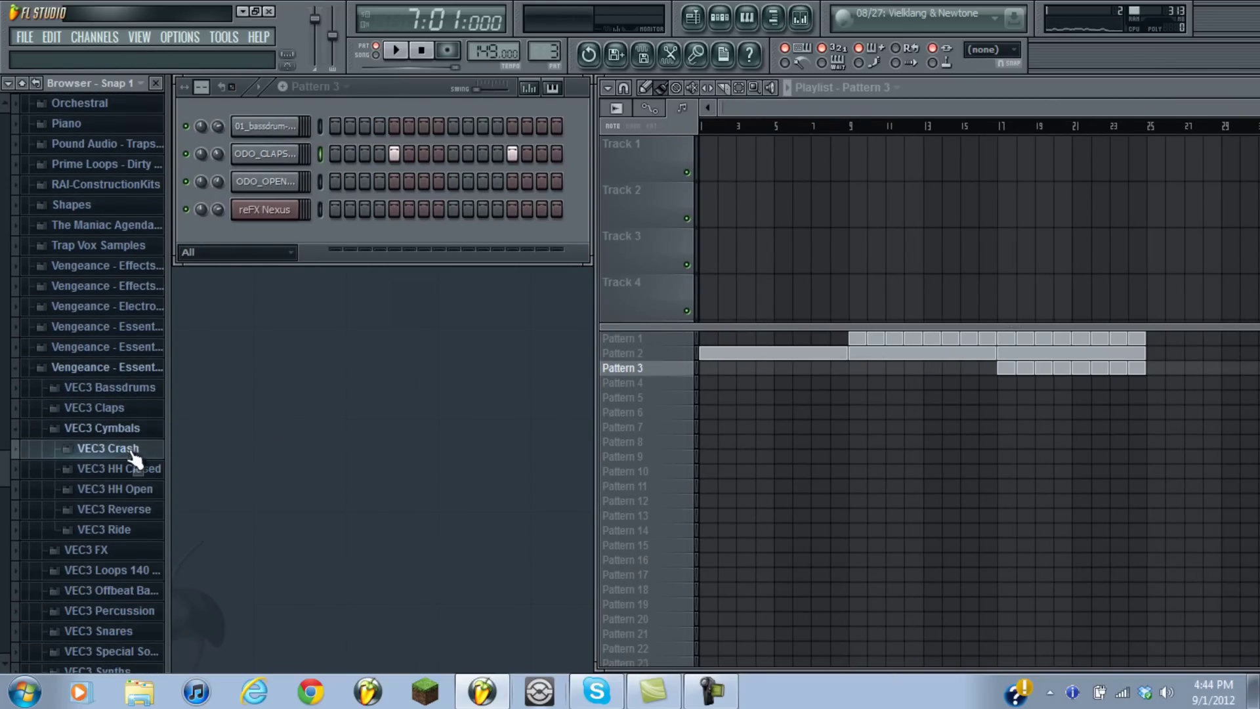
pyautogui.click(133, 453)
pyautogui.click(105, 387)
pyautogui.click(131, 500)
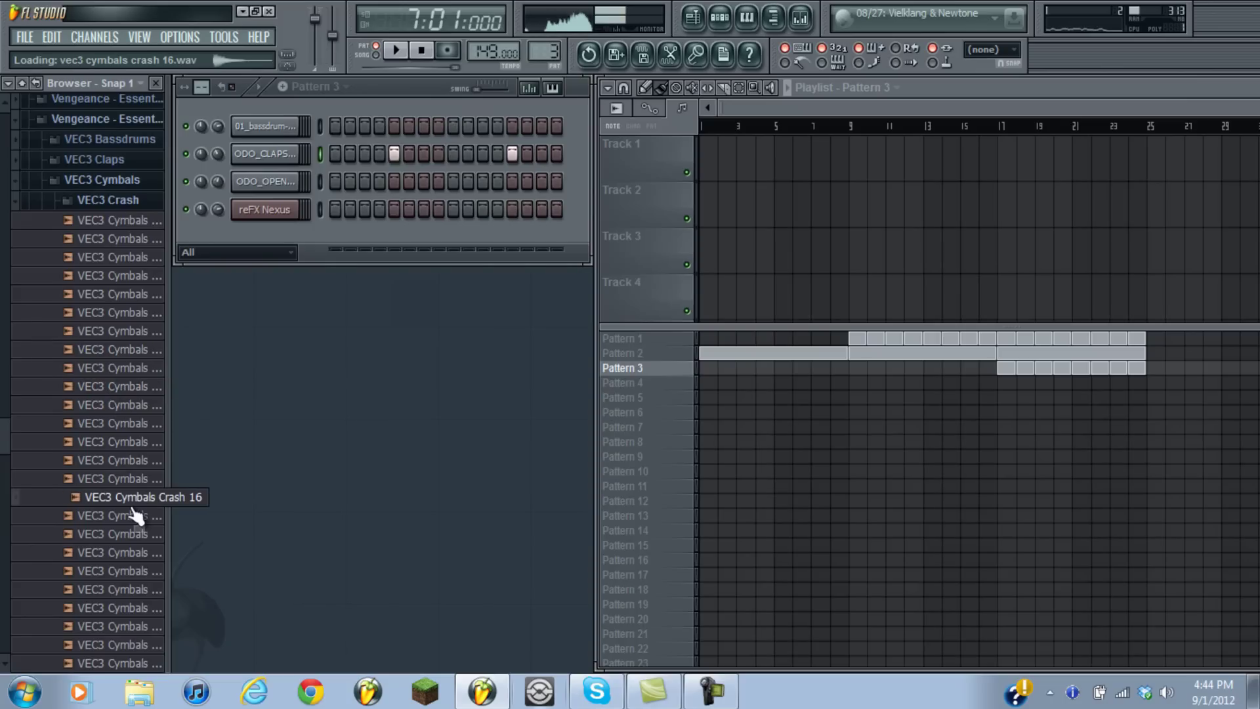
# Place the VEC3 Cymbals Crash 16 sample on Track 1 at bars 9, 17 and 25
pyautogui.moveTo(135, 511); pyautogui.dragTo(850, 155)
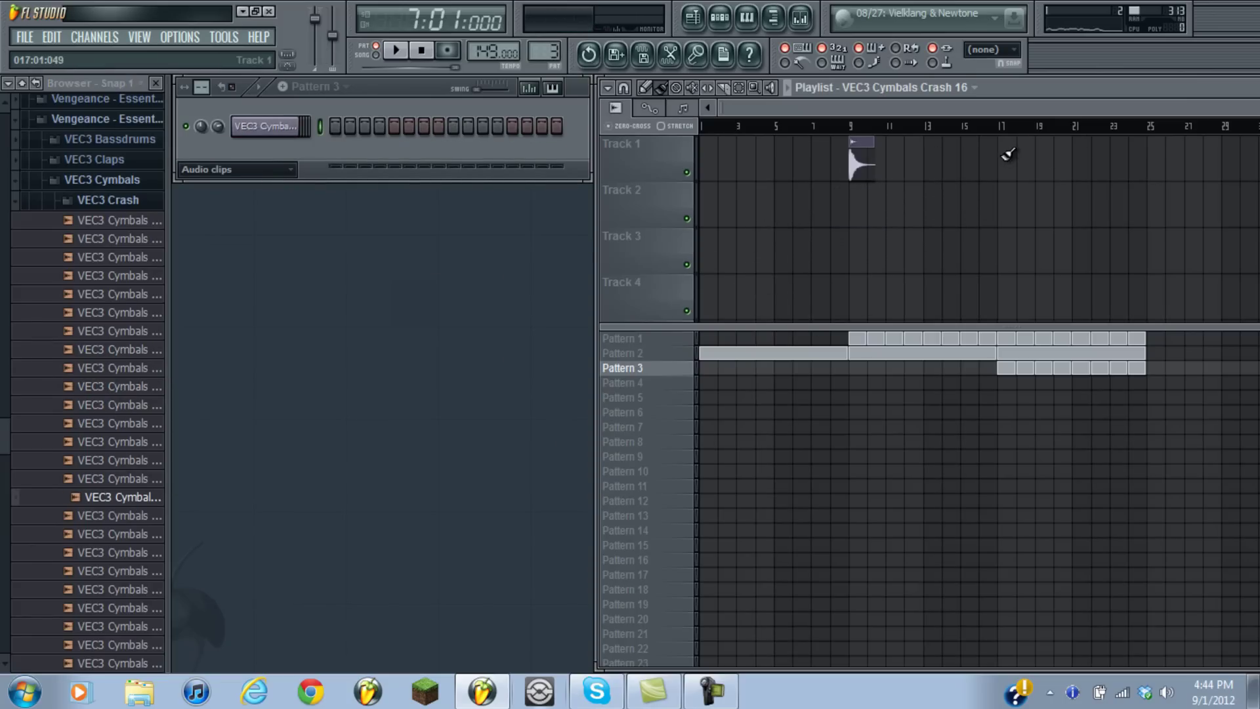
pyautogui.moveTo(1012, 157); pyautogui.dragTo(1007, 157)
pyautogui.click(1155, 159)
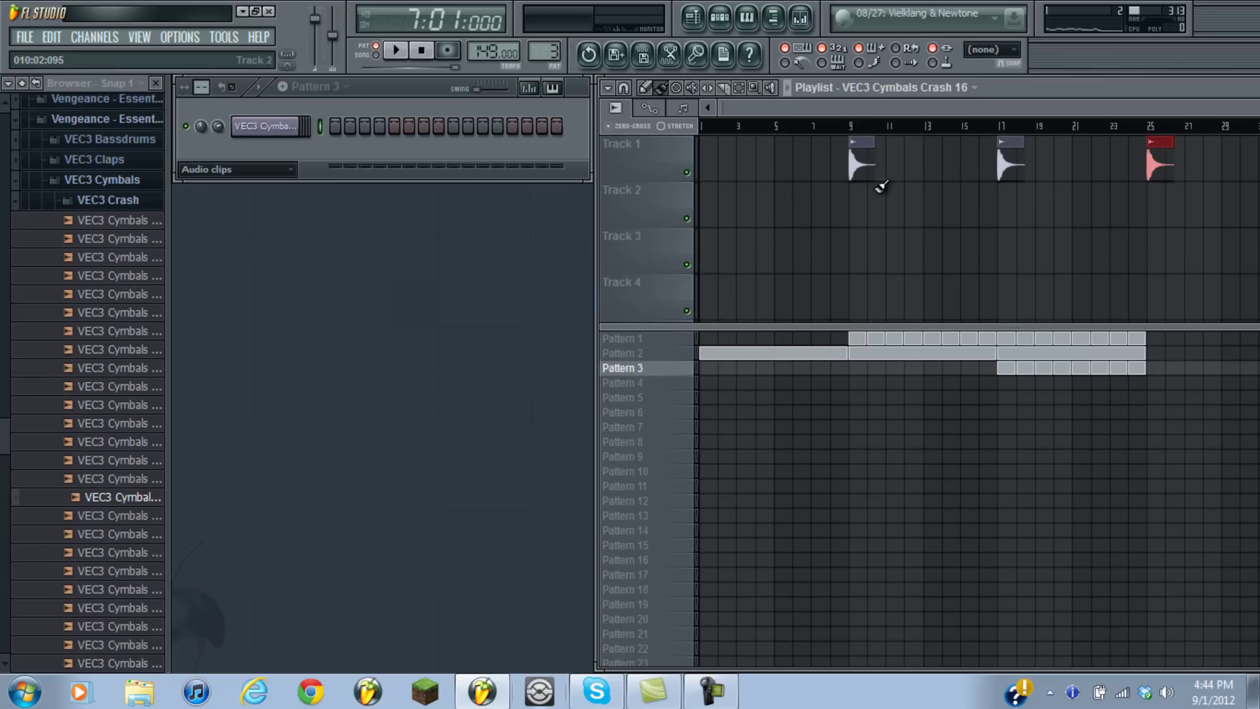
# Close the sample browser, clone the VEC3 Cymbals Crash 16 channel and reverse the clone's sample
pyautogui.click(155, 82)
pyautogui.rightClick(82, 131)
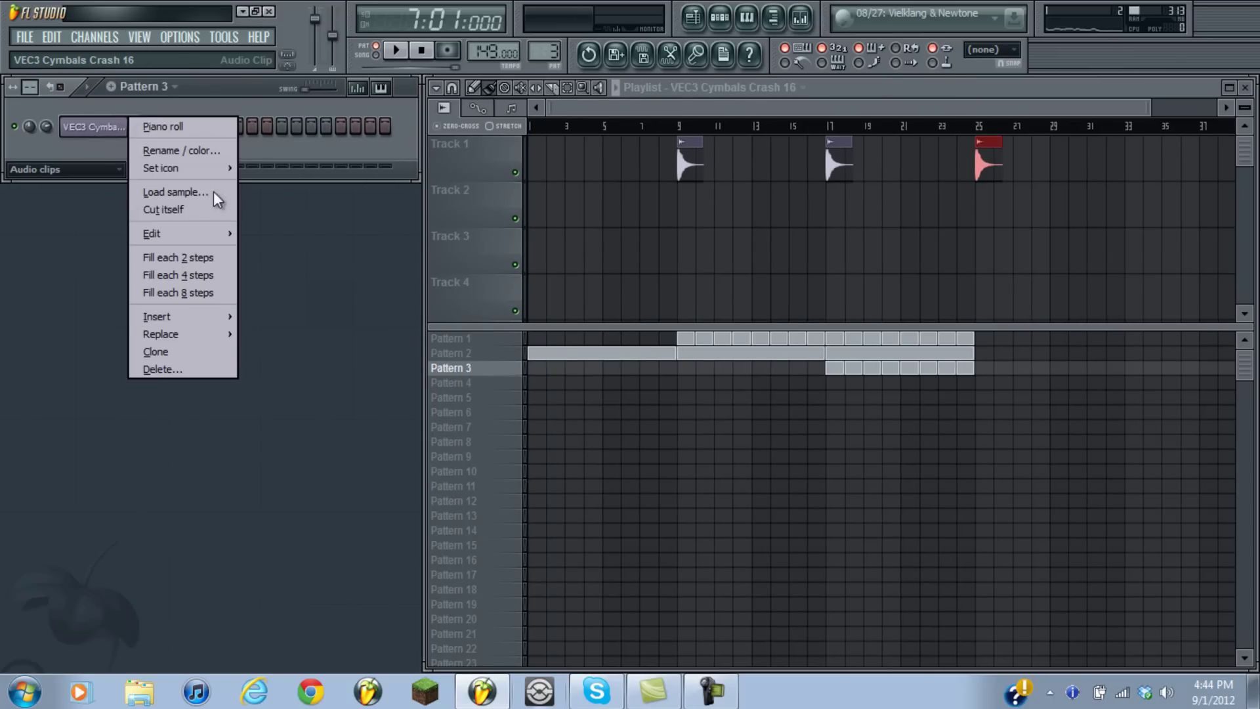
pyautogui.click(361, 266)
pyautogui.rightClick(87, 132)
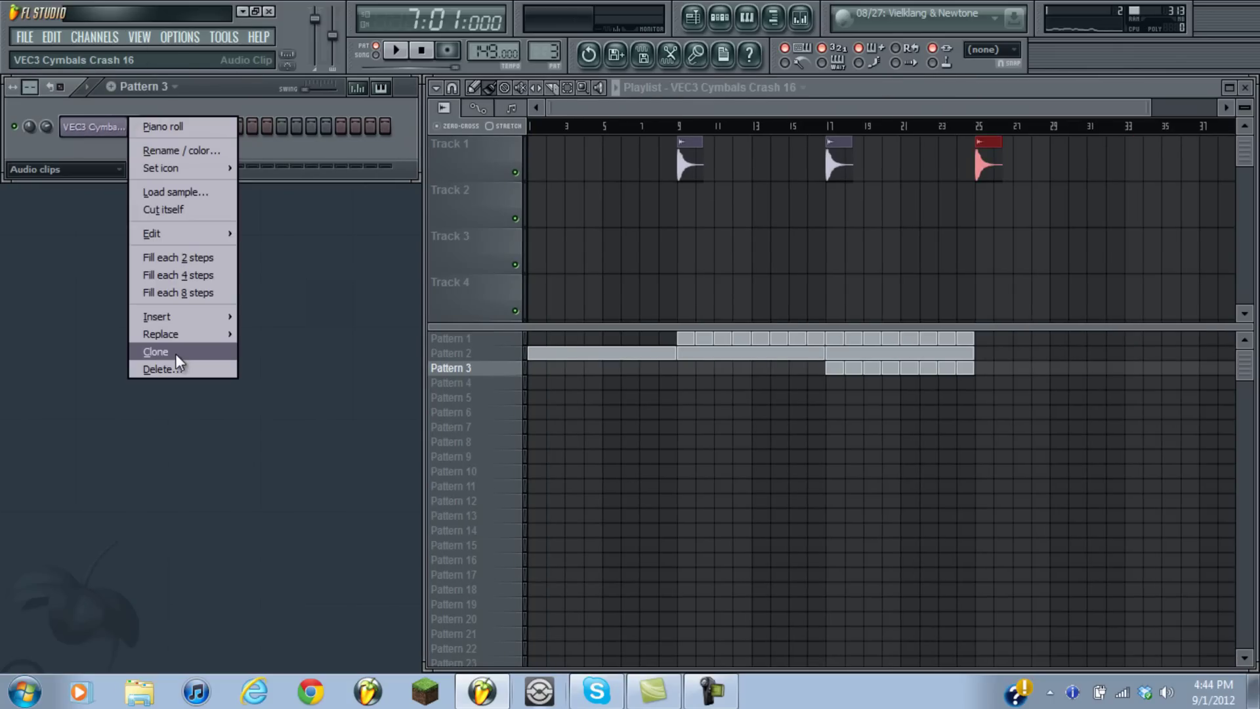
pyautogui.click(176, 355)
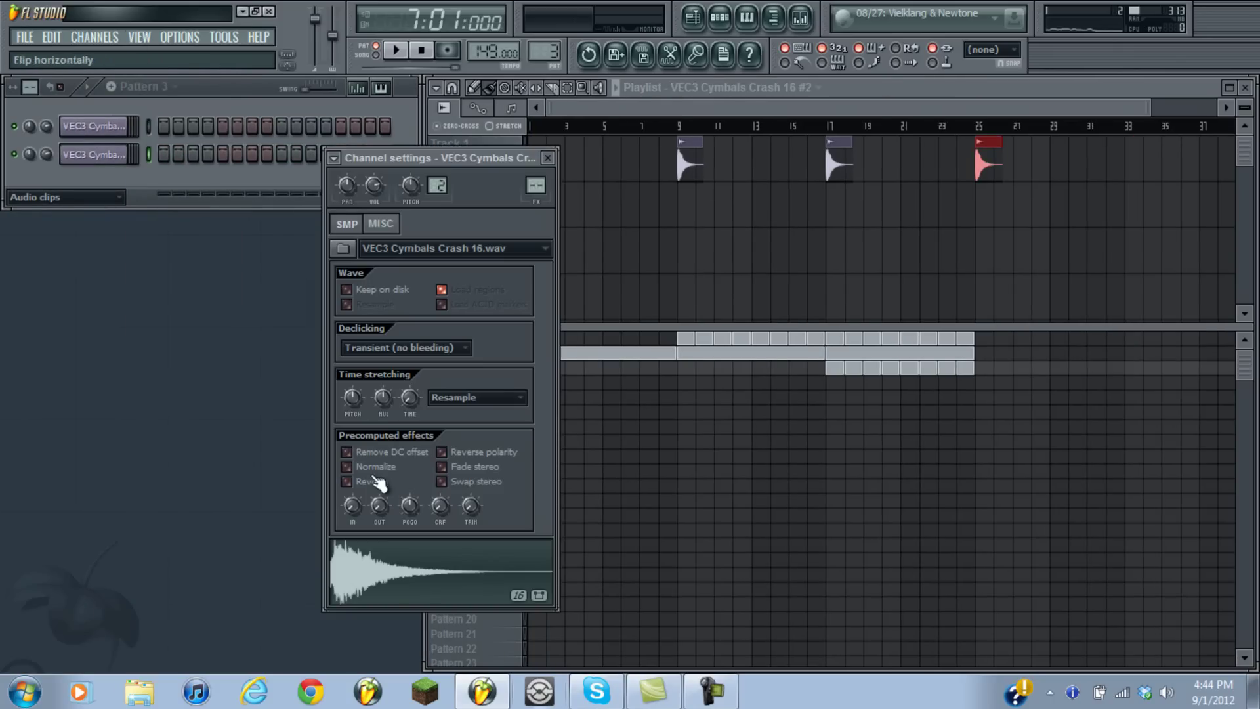
pyautogui.click(373, 479)
# Place the reversed crash on Track 1 before each normal crash, ending at bars 9, 17 and 25
pyautogui.moveTo(714, 253); pyautogui.dragTo(511, 557)
pyautogui.moveTo(681, 109); pyautogui.dragTo(638, 666)
pyautogui.press('space')
pyautogui.scroll(-4, 663, 157)
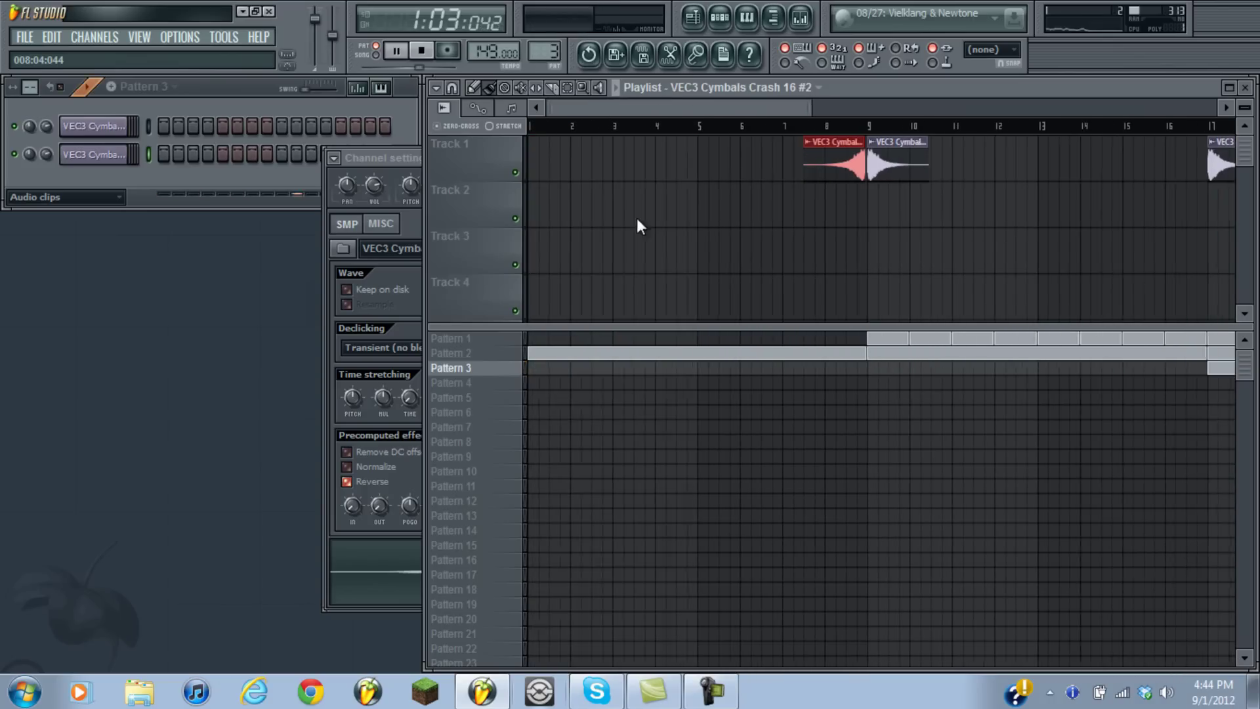
pyautogui.moveTo(572, 112); pyautogui.dragTo(726, 109)
pyautogui.moveTo(704, 158); pyautogui.dragTo(748, 155)
pyautogui.press('space')
pyautogui.moveTo(760, 155); pyautogui.dragTo(1089, 156)
pyautogui.hscroll(-5, 943, 115)
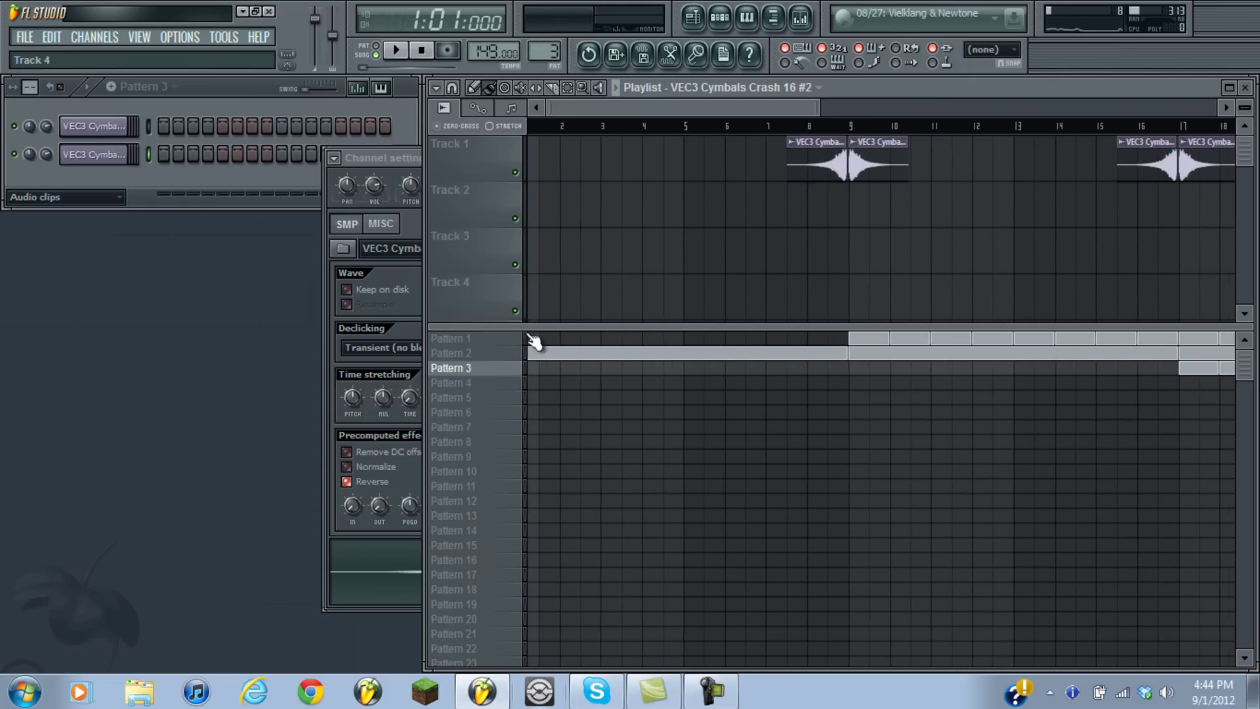
# Tweak the filter modifier cutoff of reFX Nexus in Pattern 2 and create an automation clip for that last tweaked parameter
pyautogui.click(504, 355)
pyautogui.click(78, 210)
pyautogui.moveTo(264, 287); pyautogui.dragTo(266, 368)
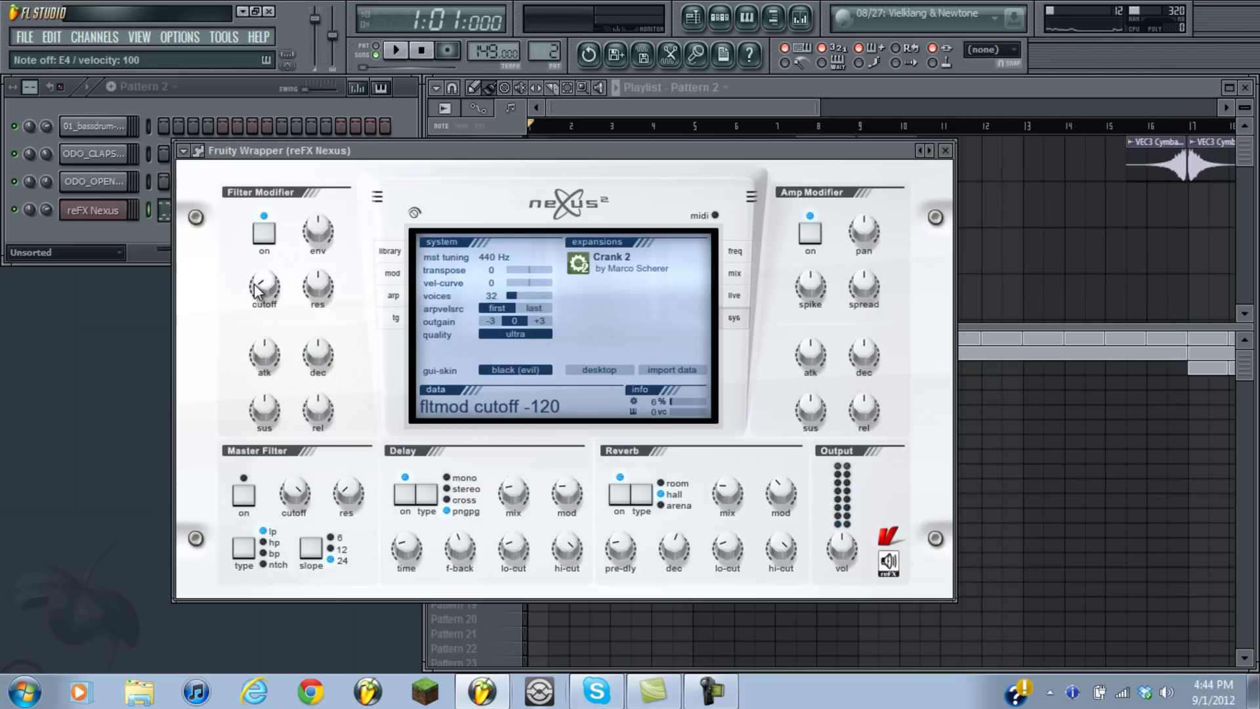
pyautogui.moveTo(254, 284); pyautogui.dragTo(309, 195)
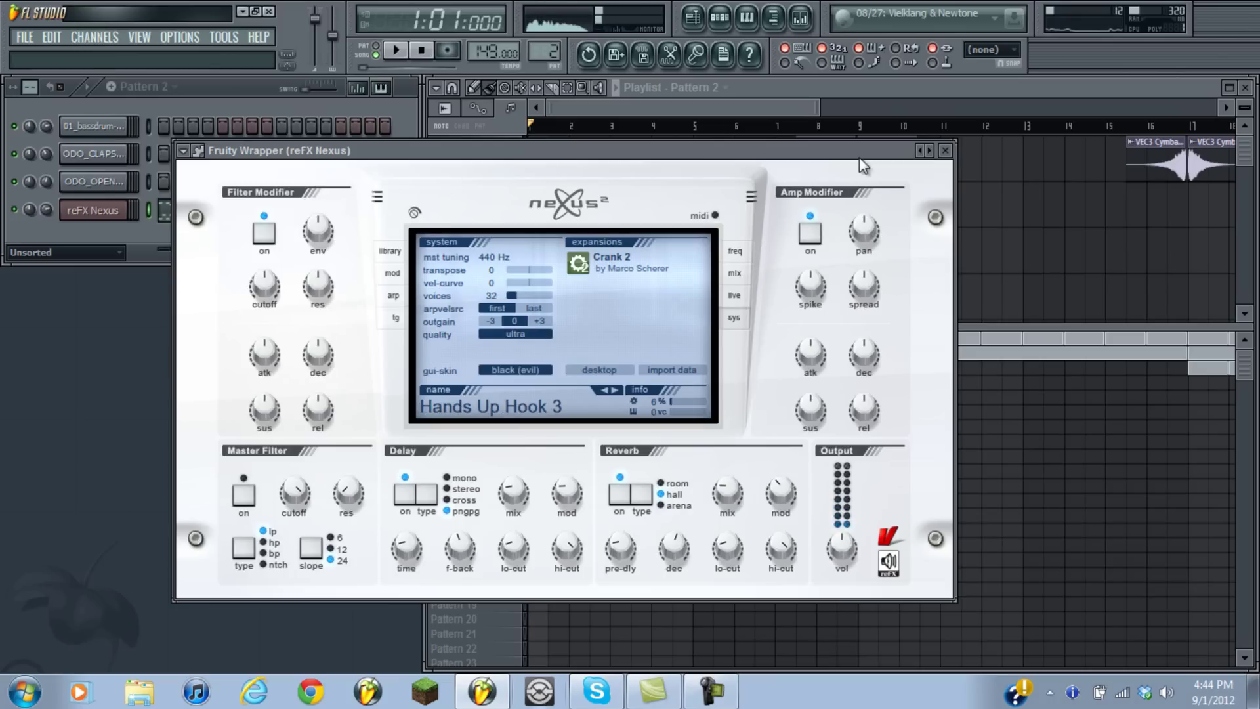
pyautogui.click(945, 151)
pyautogui.click(224, 37)
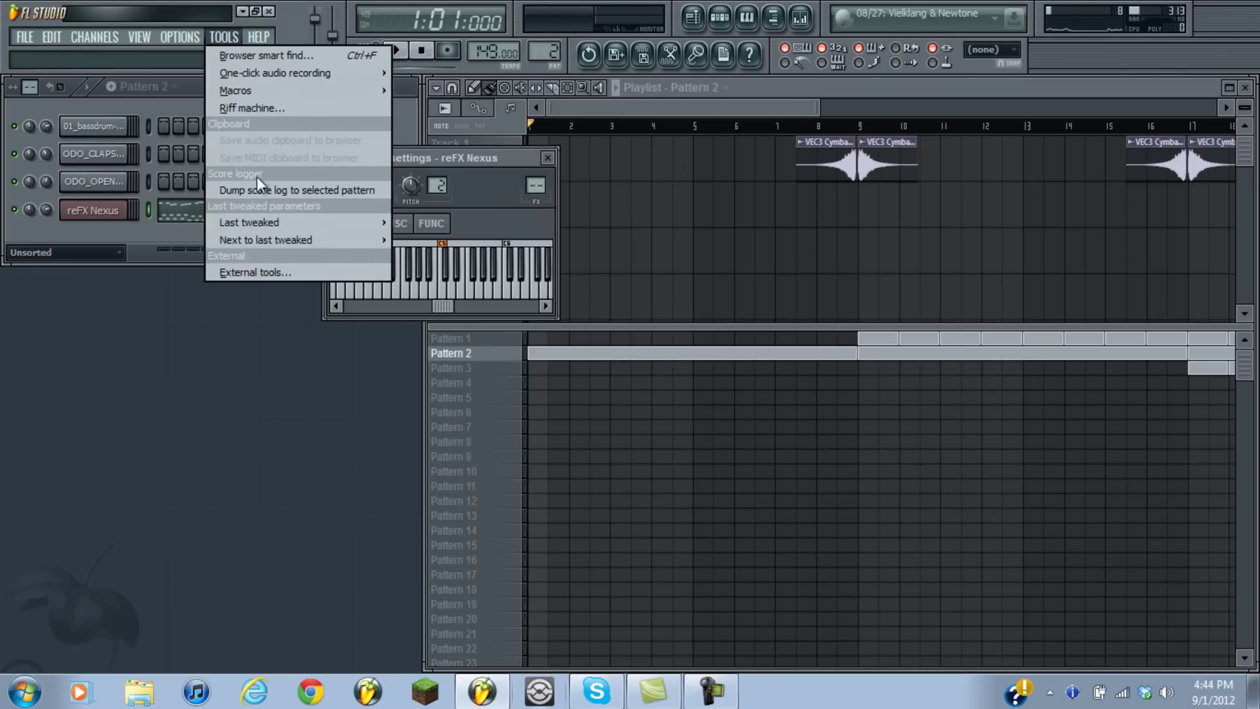
pyautogui.moveTo(276, 220)
pyautogui.click(483, 307)
pyautogui.click(686, 127)
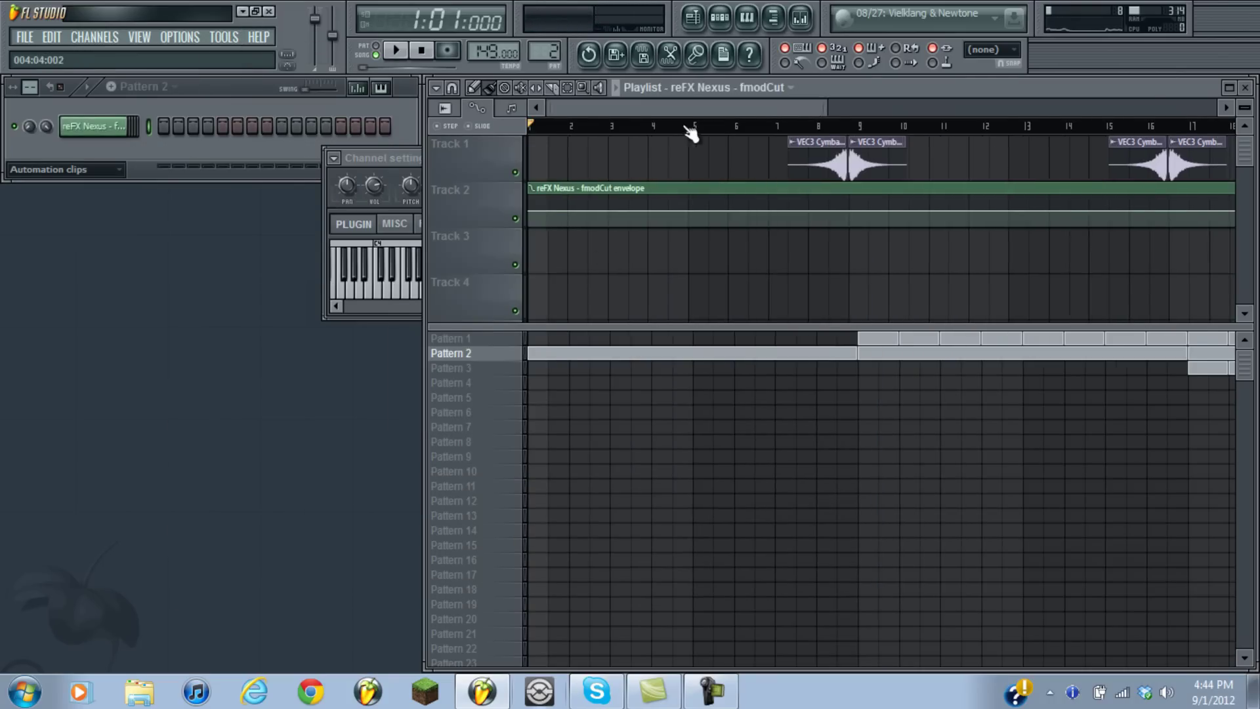
# Shape the fmodCut envelope by lowering its start point and adding higher points at bars 9 and 25, and test the playback
pyautogui.scroll(-2, 685, 127)
pyautogui.moveTo(529, 226); pyautogui.dragTo(530, 233)
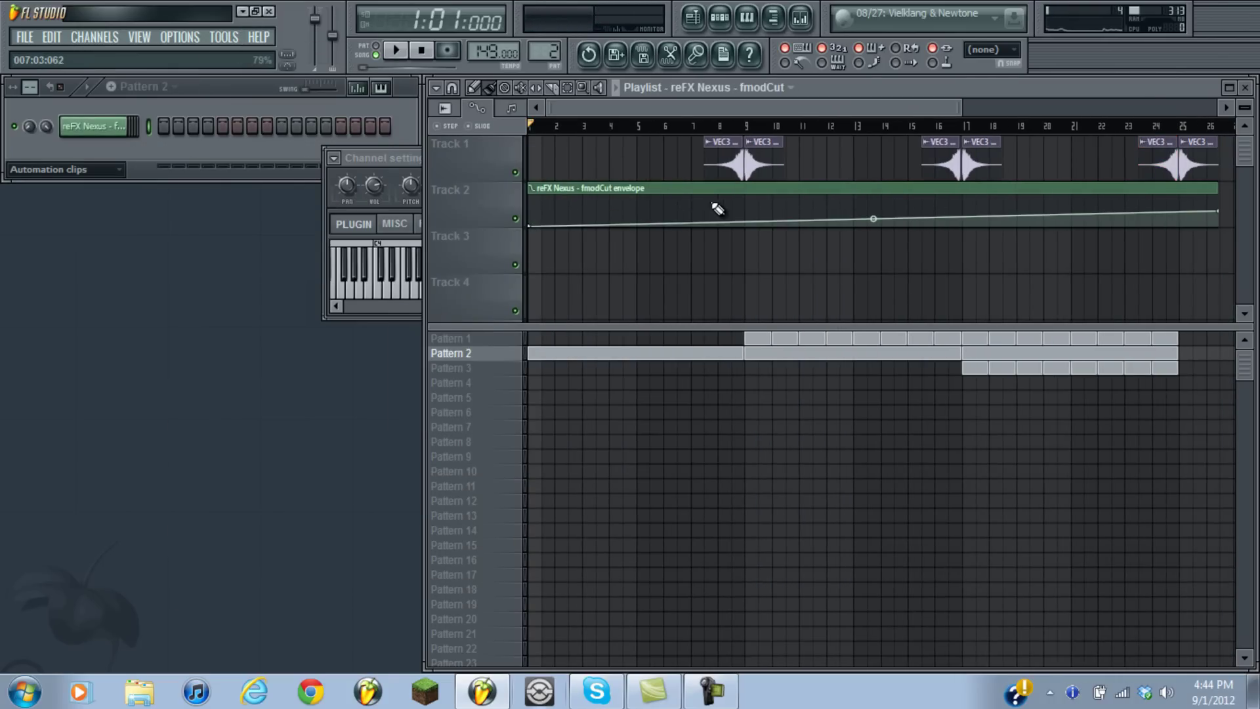
pyautogui.rightClick(745, 213)
pyautogui.moveTo(746, 214); pyautogui.dragTo(746, 210)
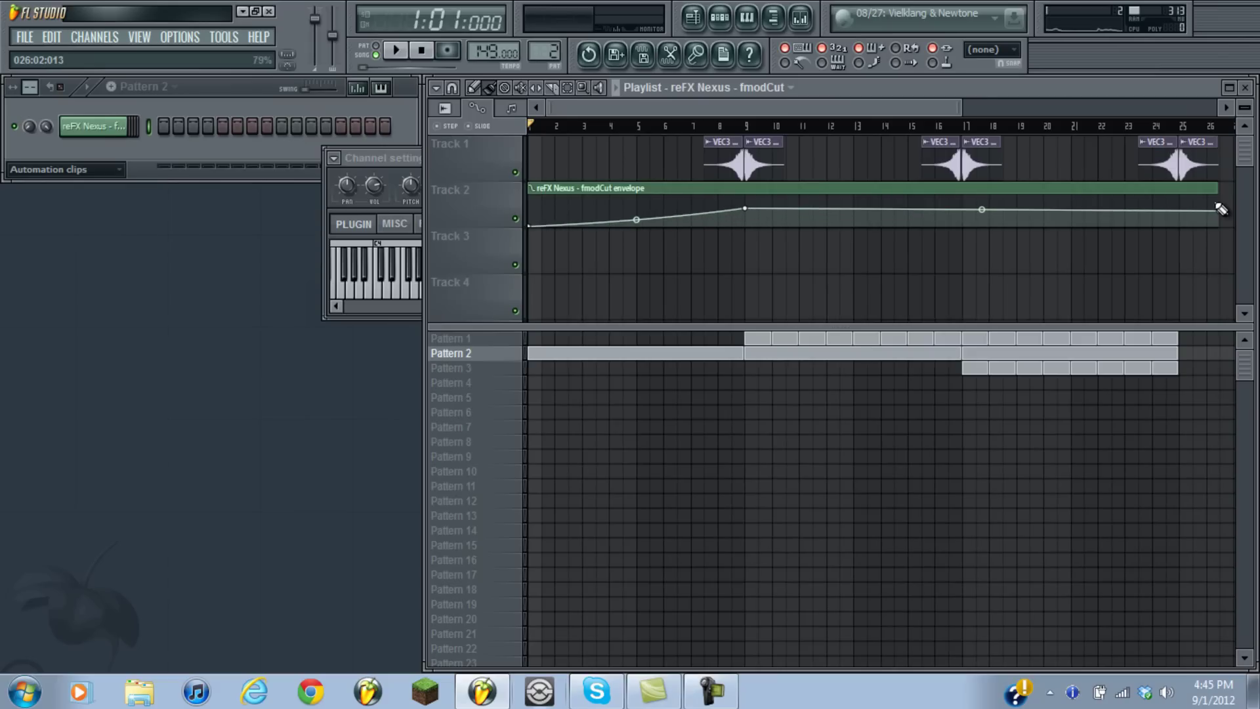
pyautogui.hotkey('ctrl', 'z')
pyautogui.rightClick(1183, 206)
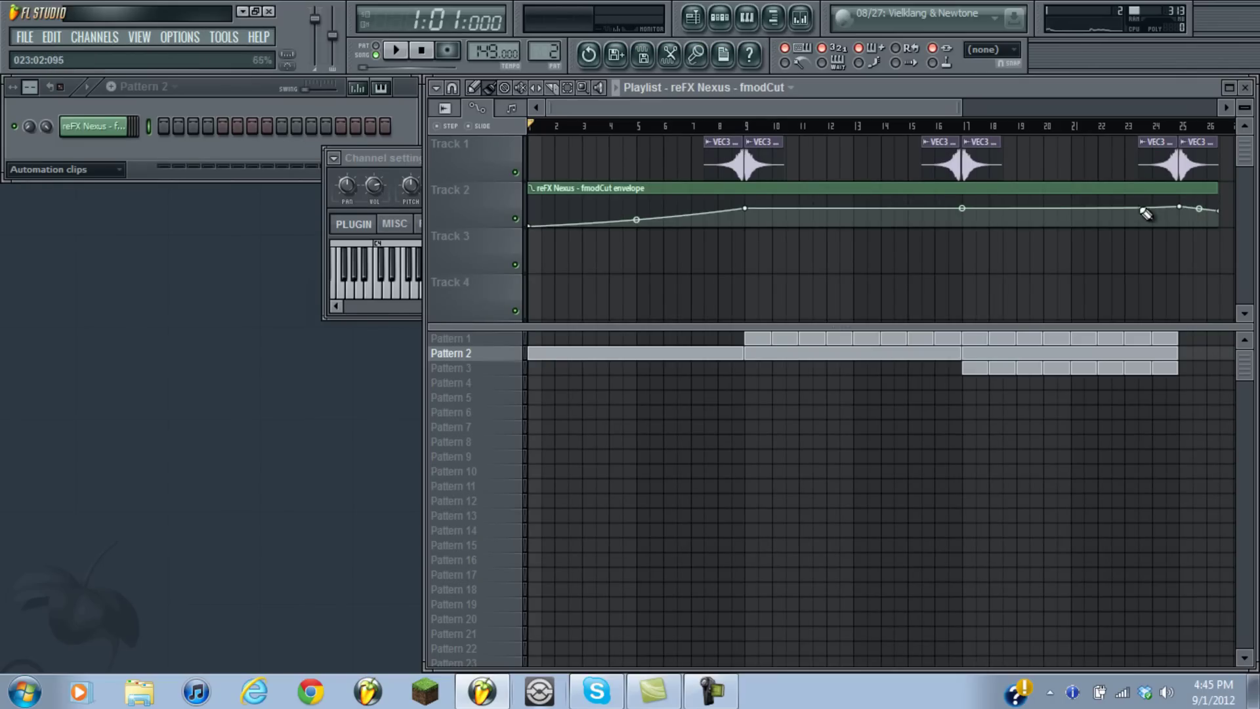
pyautogui.press('space')
pyautogui.press('space')
# Inspect the reFX Nexus plugin from Pattern 2 and play the arrangement from the start to check the cutoff automation
pyautogui.click(392, 155)
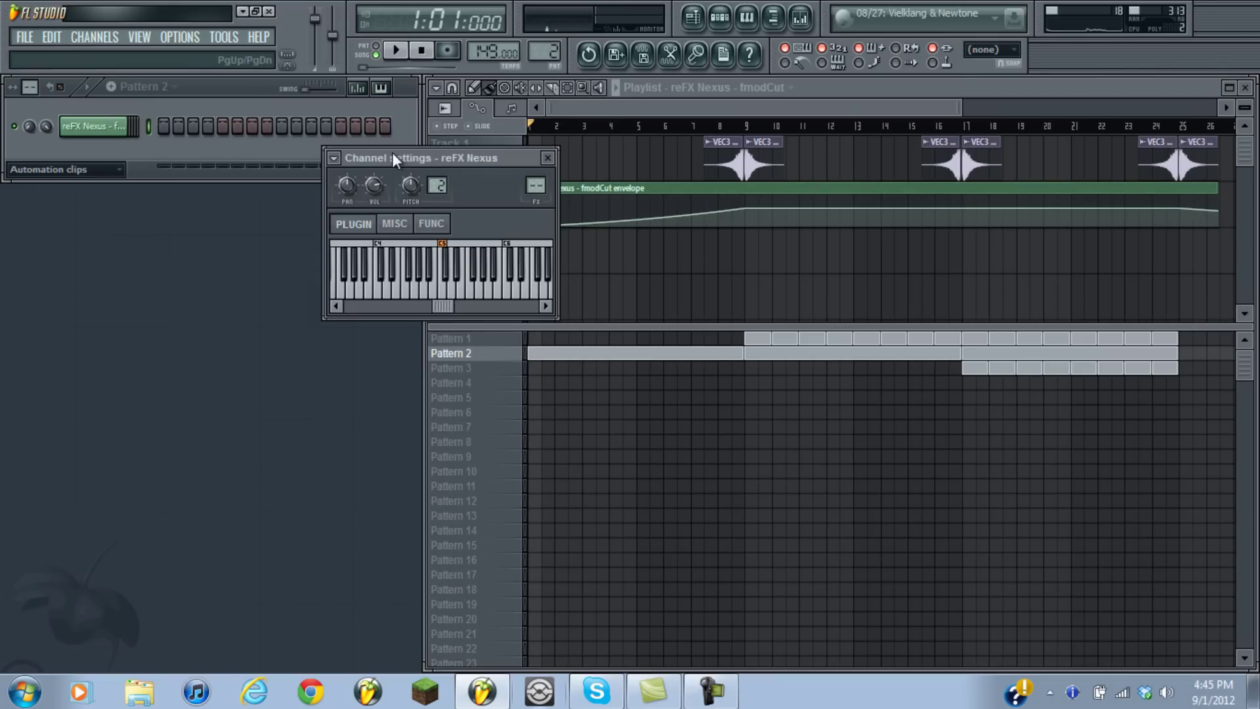
pyautogui.click(549, 160)
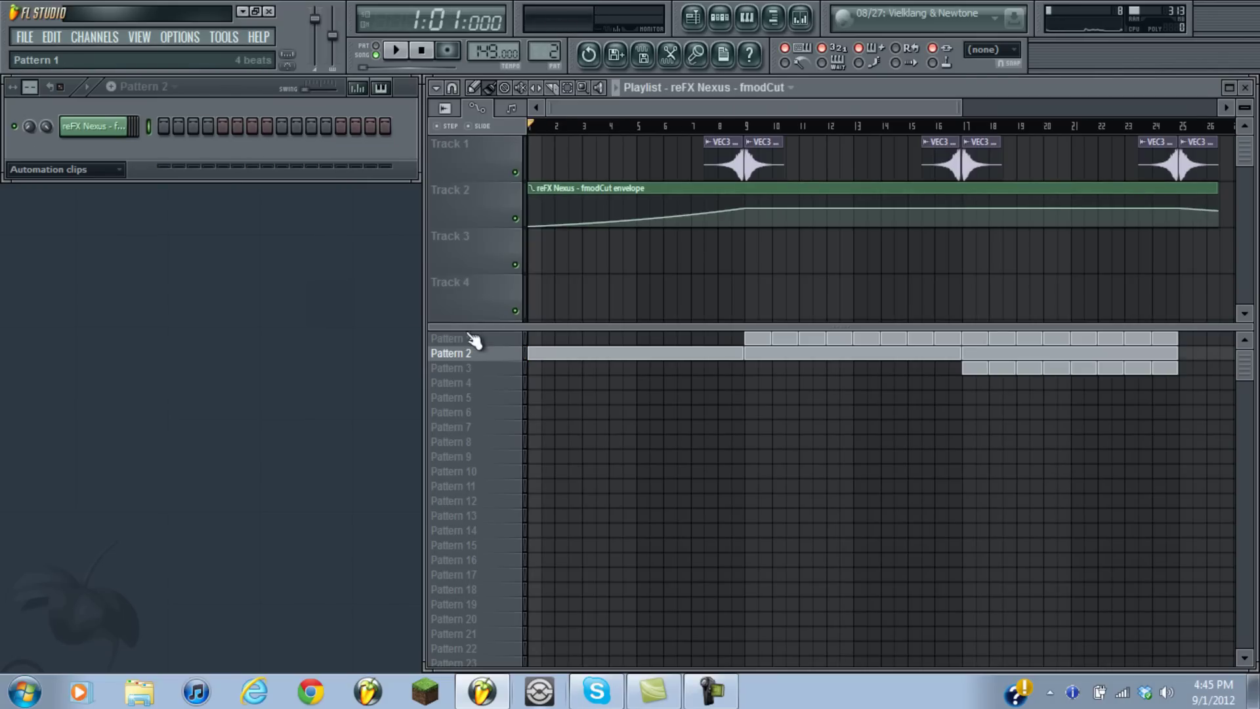
pyautogui.click(470, 351)
pyautogui.click(84, 211)
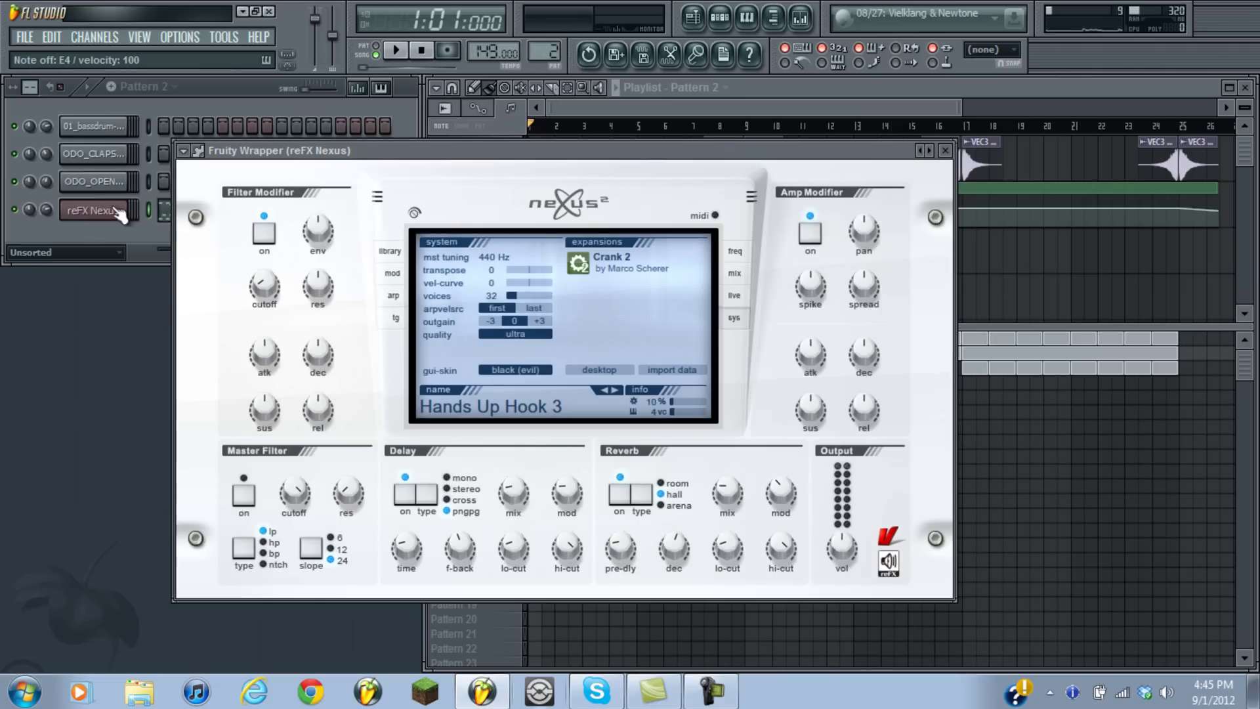
pyautogui.click(945, 150)
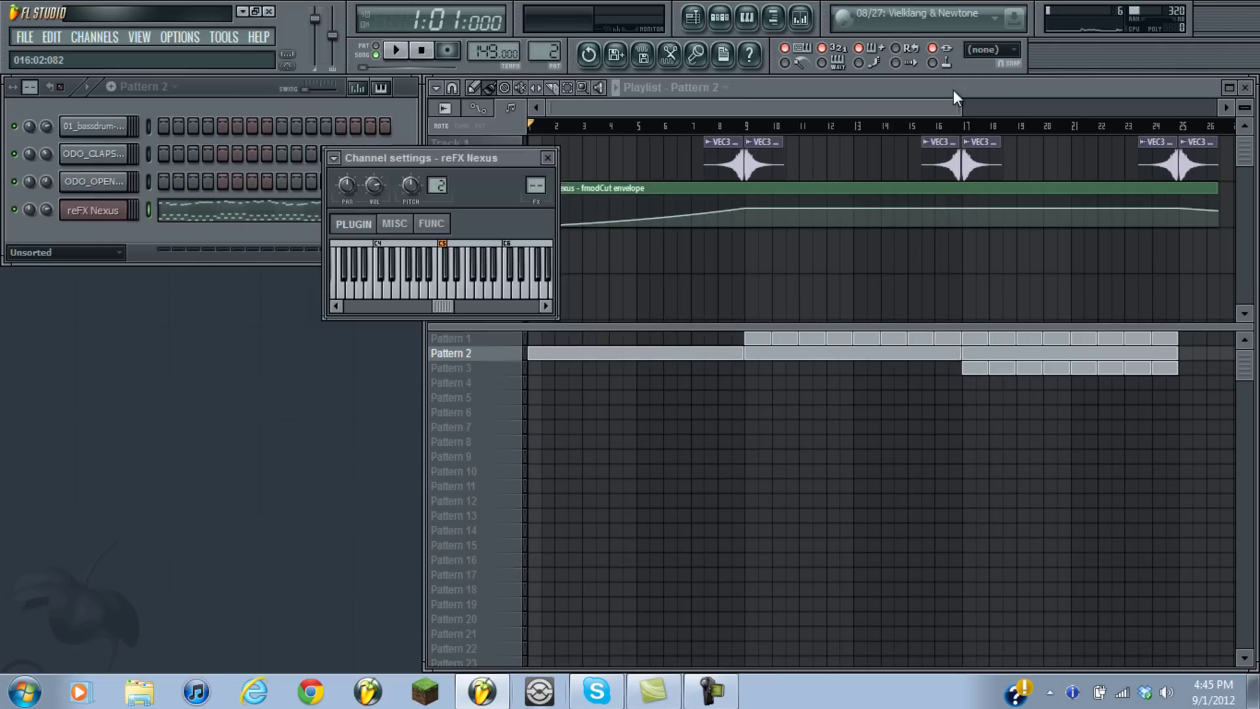
pyautogui.doubleClick(956, 105)
pyautogui.press('space')
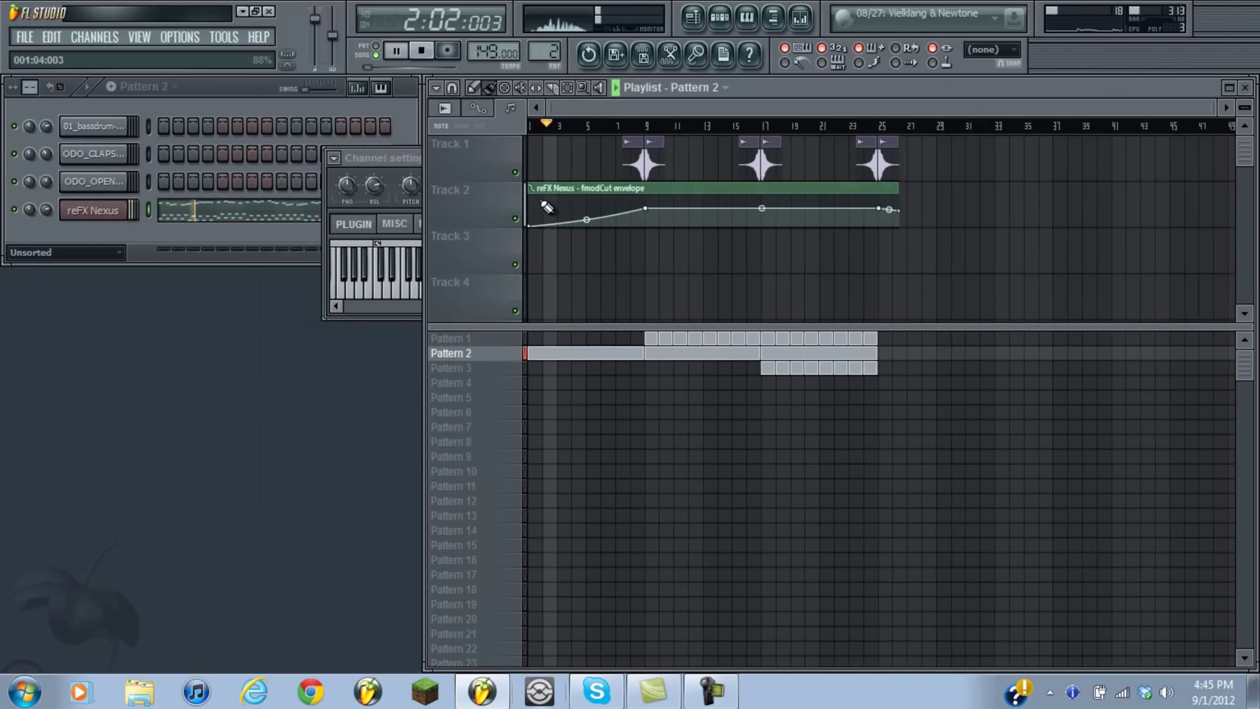
pyautogui.press('space')
pyautogui.click(82, 220)
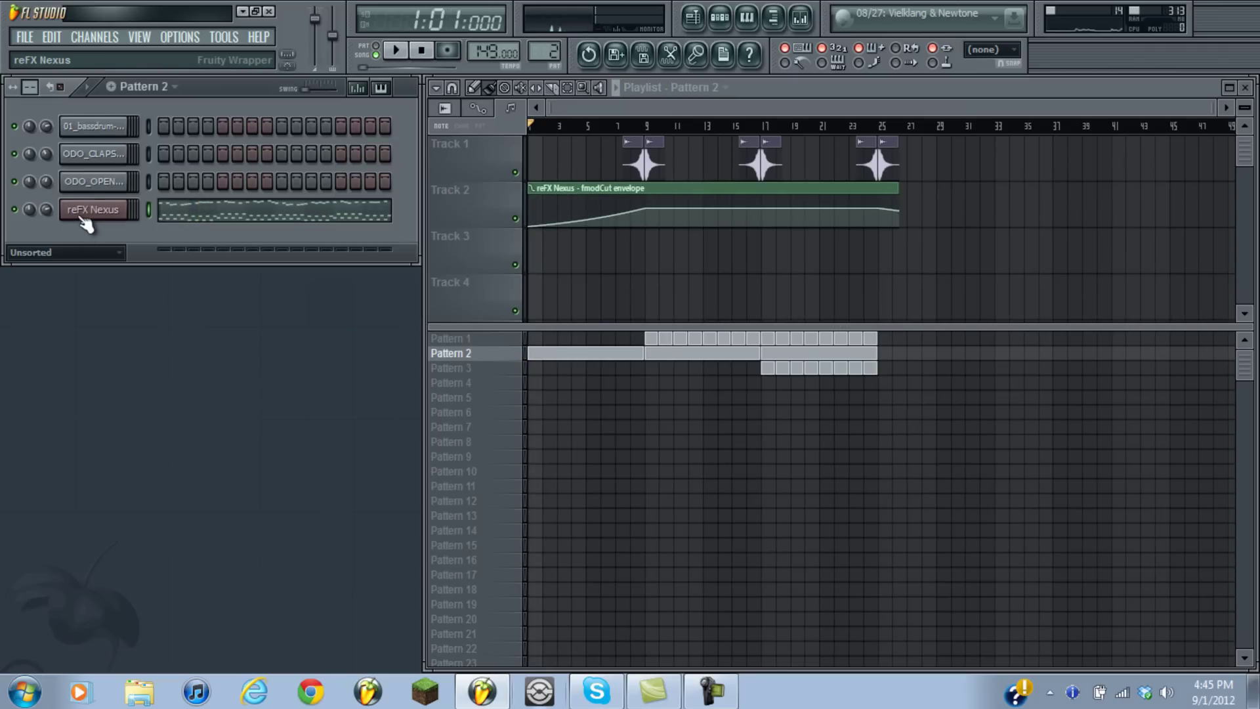
pyautogui.click(946, 150)
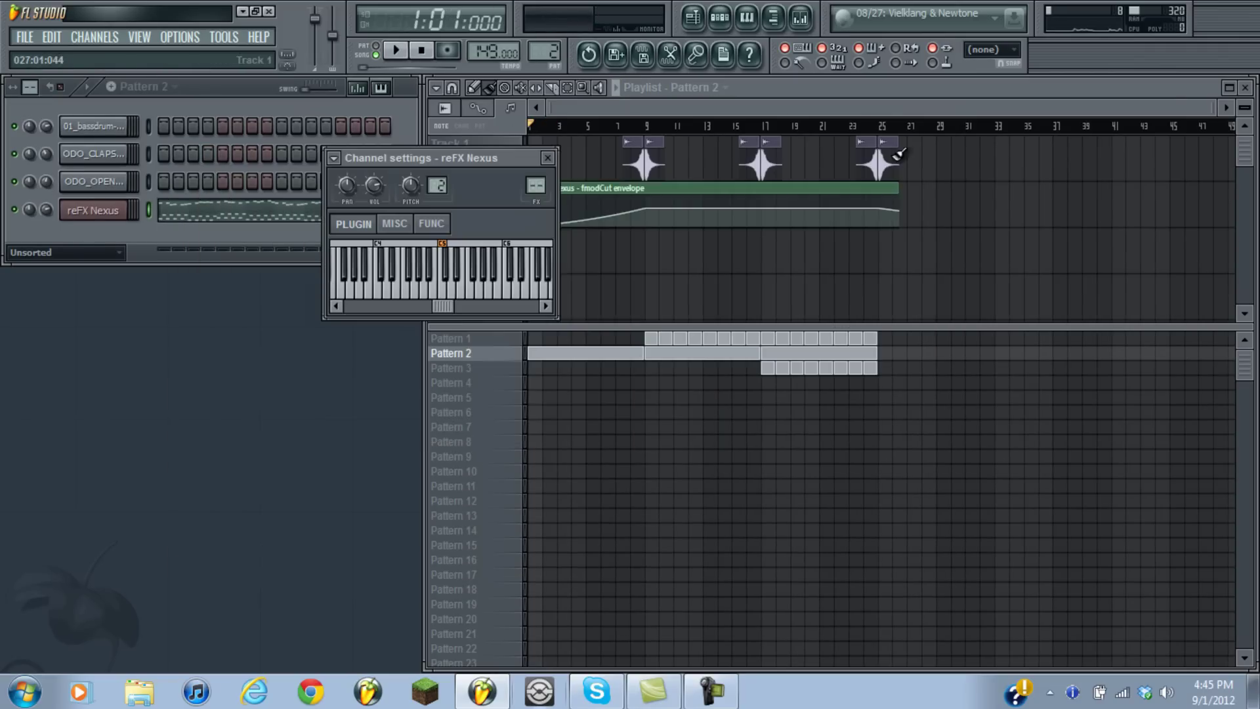
pyautogui.click(86, 210)
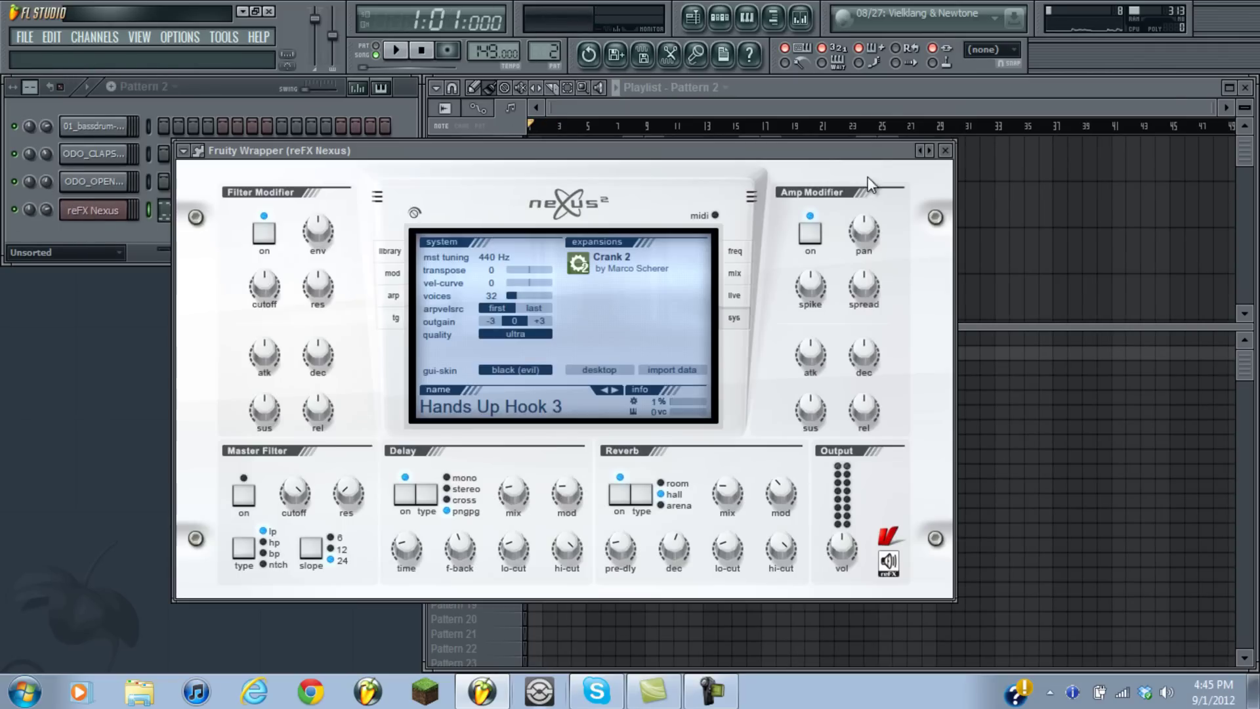
# Route the reFX Nexus channel to a free mixer track and load Fruity Fast LP in that track's first effect slot
pyautogui.click(949, 152)
pyautogui.click(334, 158)
pyautogui.click(352, 203)
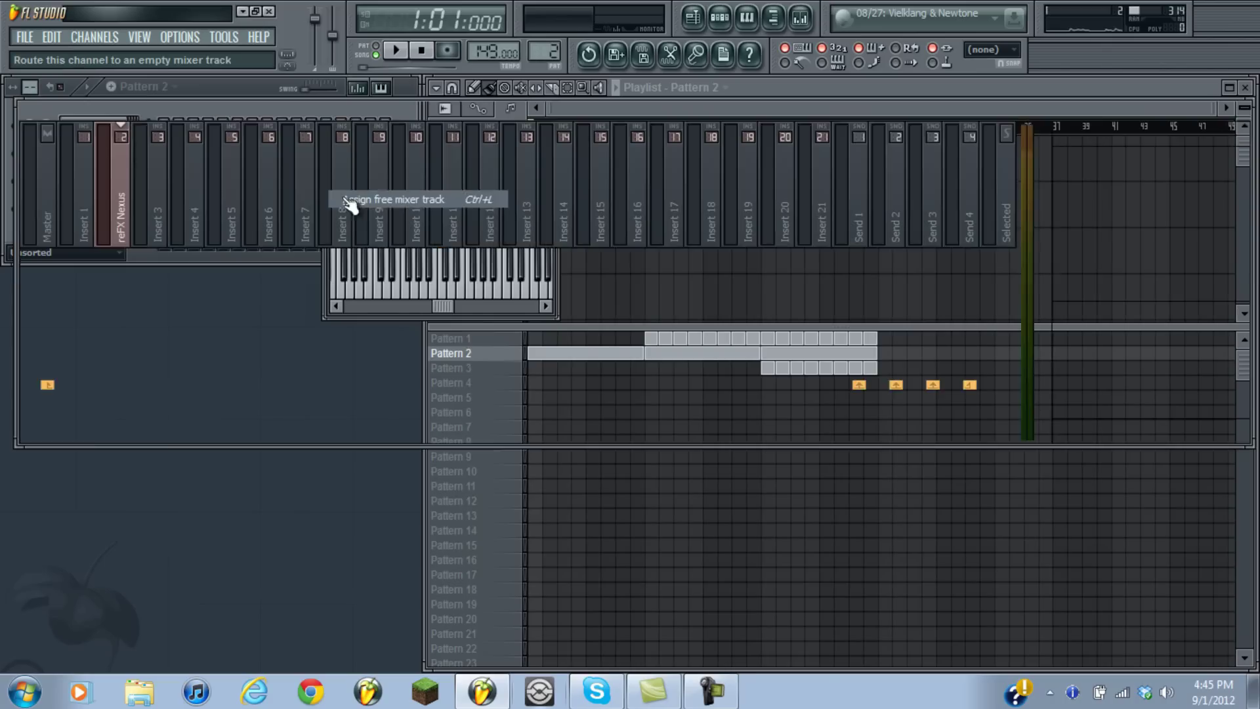
pyautogui.click(1070, 160)
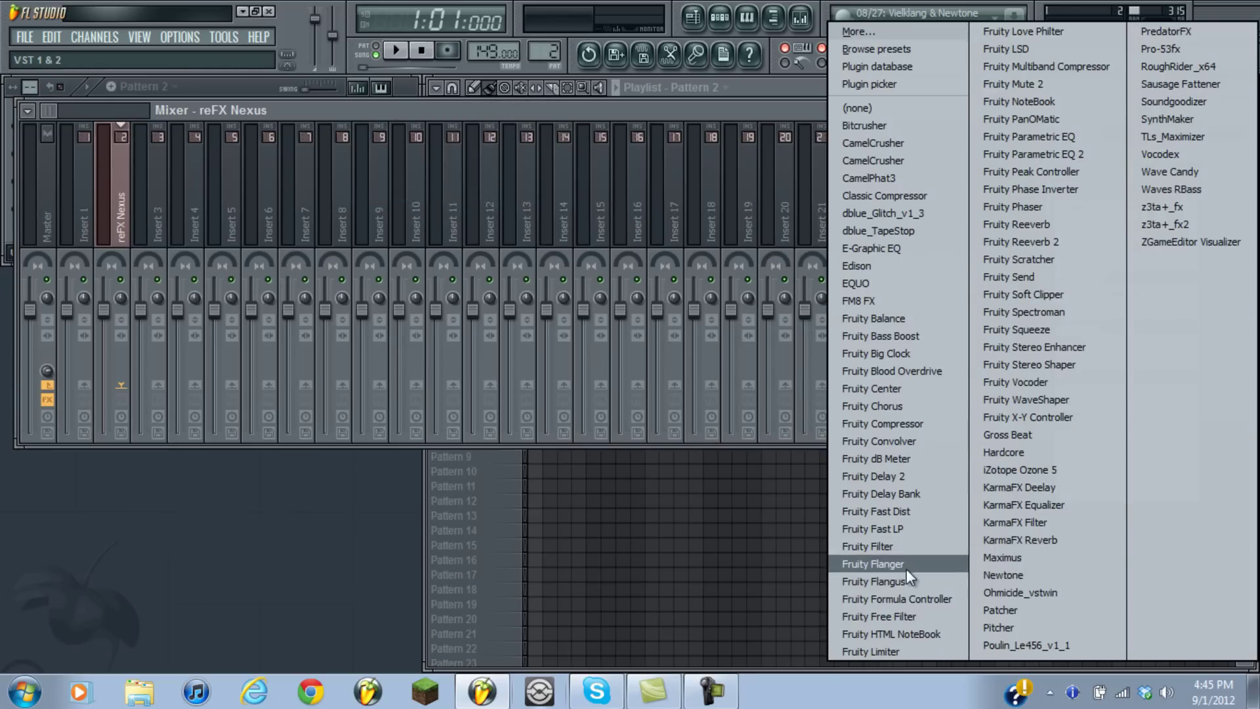
pyautogui.click(900, 525)
# Create an automation clip for the Fruity Fast LP cutoff, and close the mixer and the Nexus channel settings
pyautogui.rightClick(60, 235)
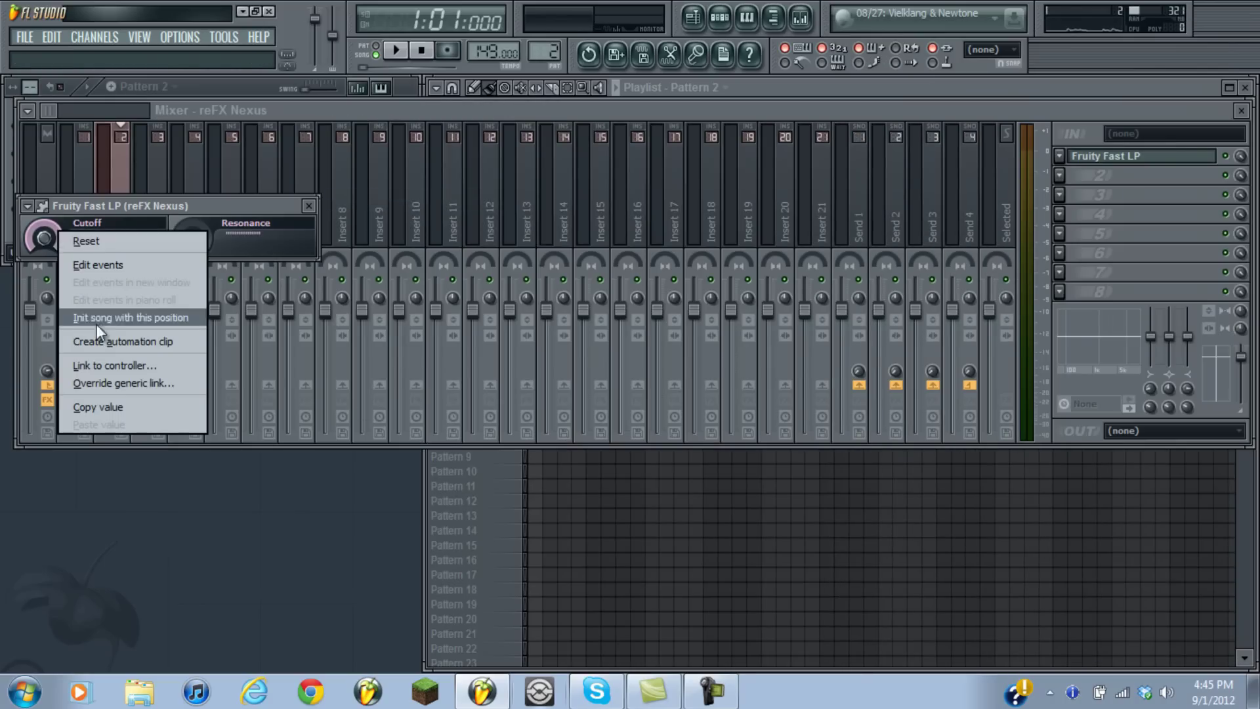
pyautogui.click(100, 341)
pyautogui.click(1242, 111)
pyautogui.click(1243, 113)
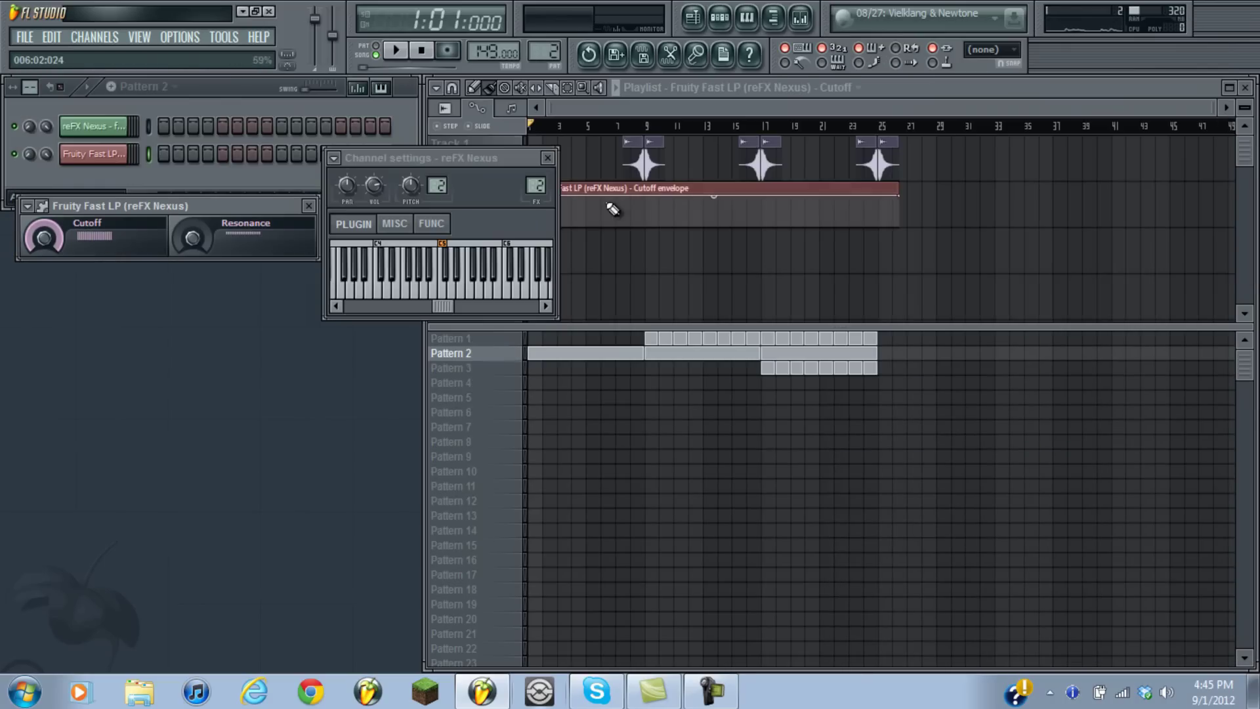
pyautogui.click(548, 157)
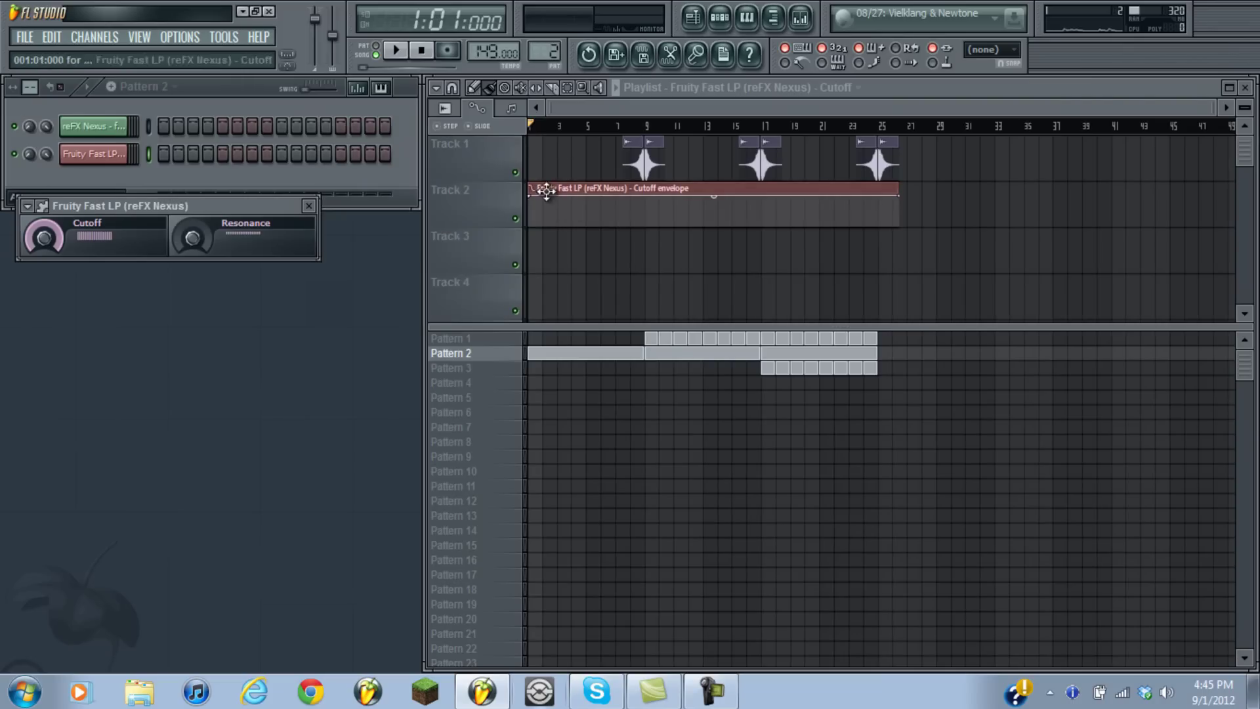
# Shape the Fast LP cutoff envelope to rise in a curve from its minimum at bar 1 to full at bar 9, and play the arrangement
pyautogui.moveTo(531, 225); pyautogui.dragTo(553, 48)
pyautogui.rightClick(646, 195)
pyautogui.press('space')
pyautogui.click(308, 206)
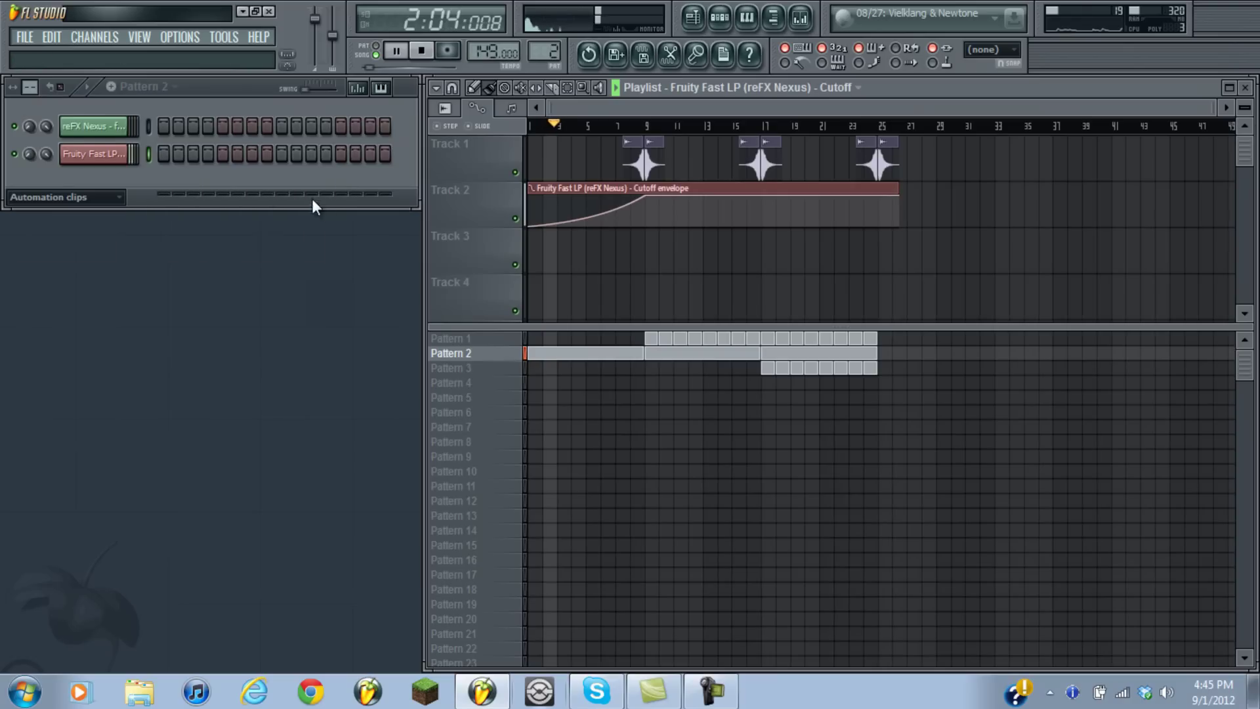
pyautogui.click(516, 339)
pyautogui.click(516, 353)
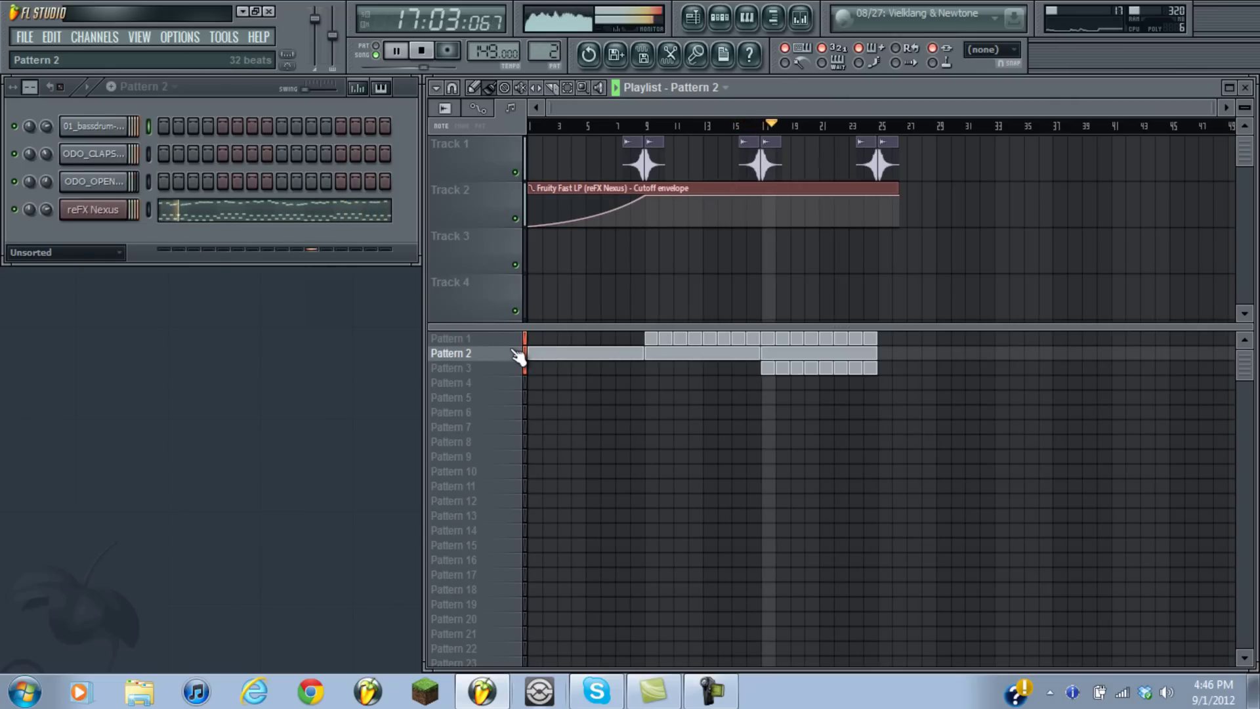
# Move the last reversed crash on Track 1 to close the gap before the normal crash at bar 25, and stop playback after the ending
pyautogui.scroll(5, 779, 125)
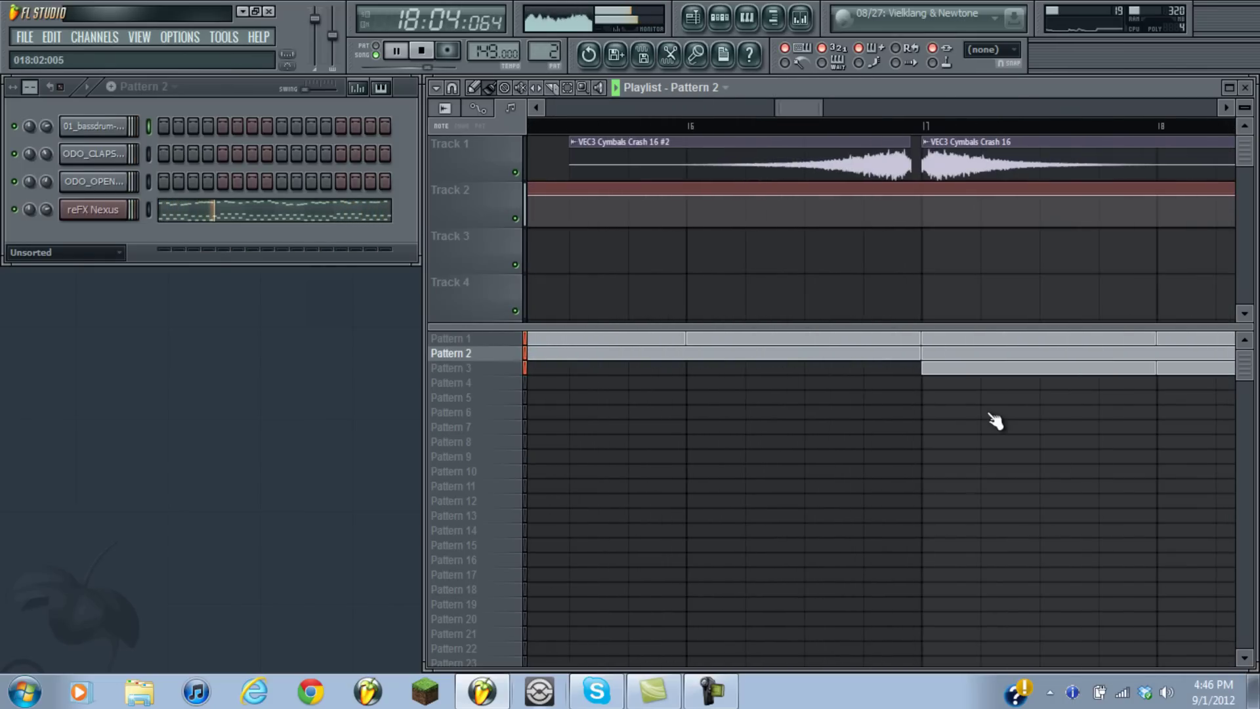
pyautogui.click(804, 150)
pyautogui.moveTo(822, 107); pyautogui.dragTo(1052, 206)
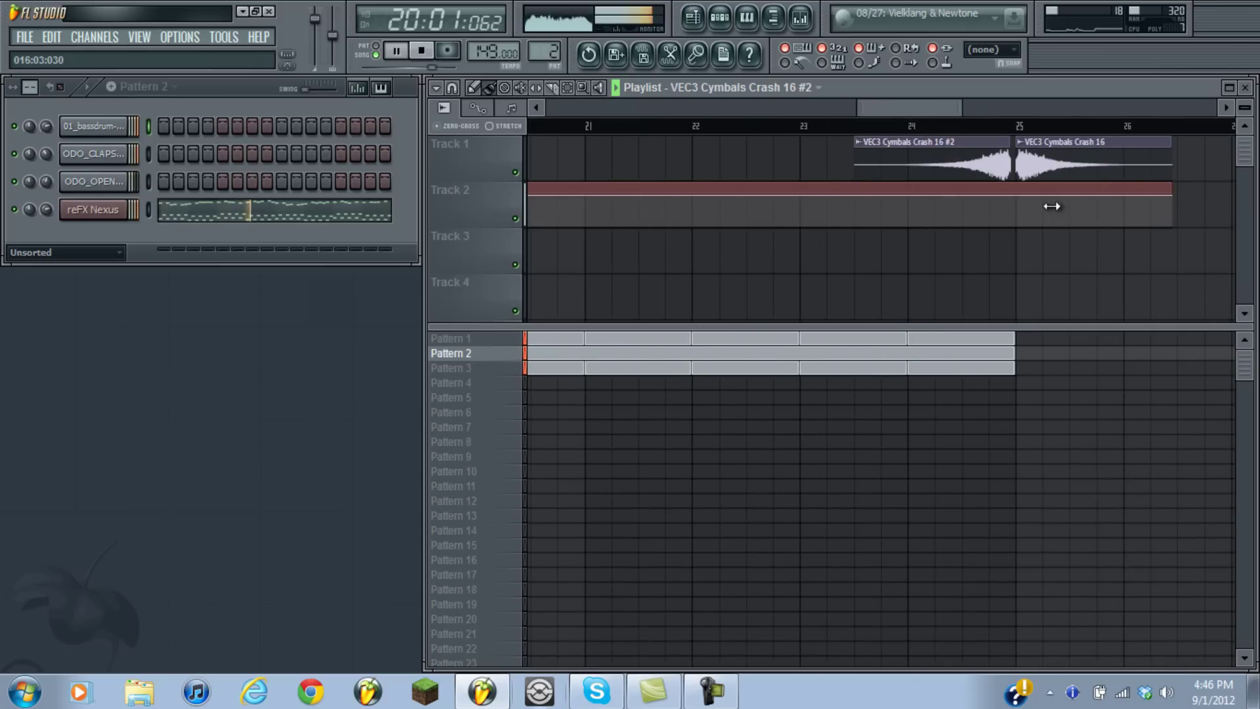
pyautogui.moveTo(985, 169); pyautogui.dragTo(1011, 160)
pyautogui.scroll(-2, 971, 169)
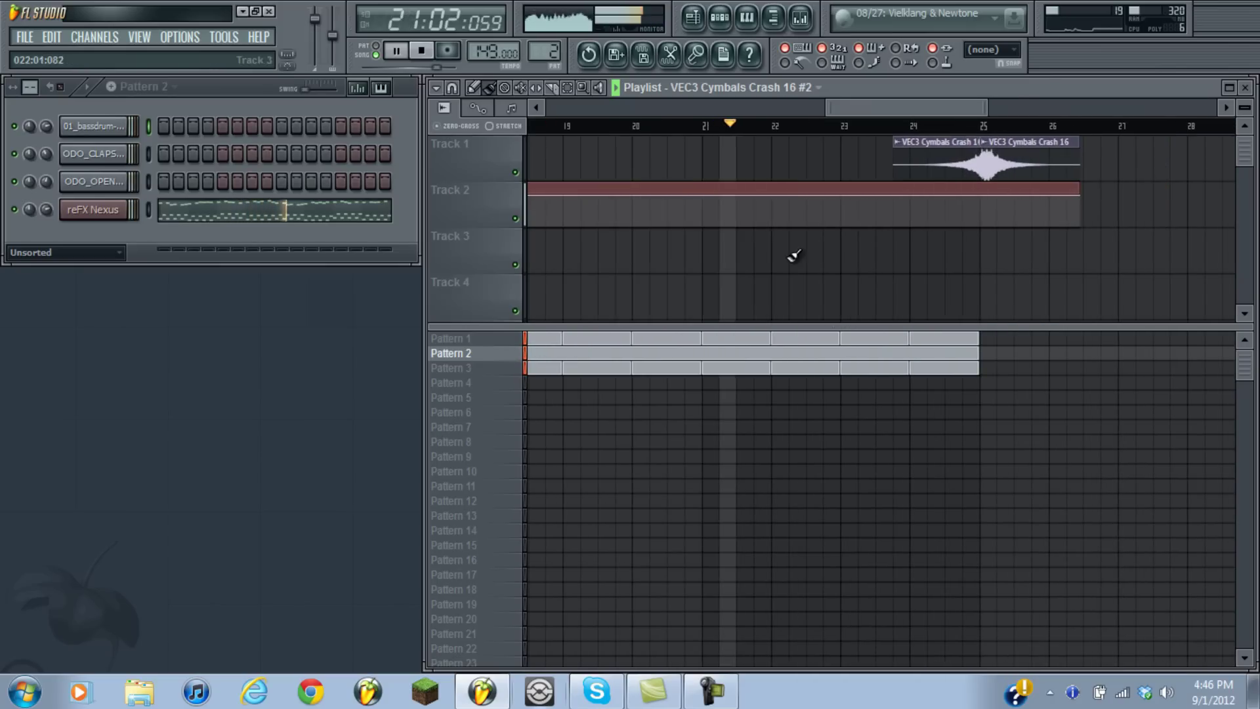
pyautogui.scroll(-2, 930, 163)
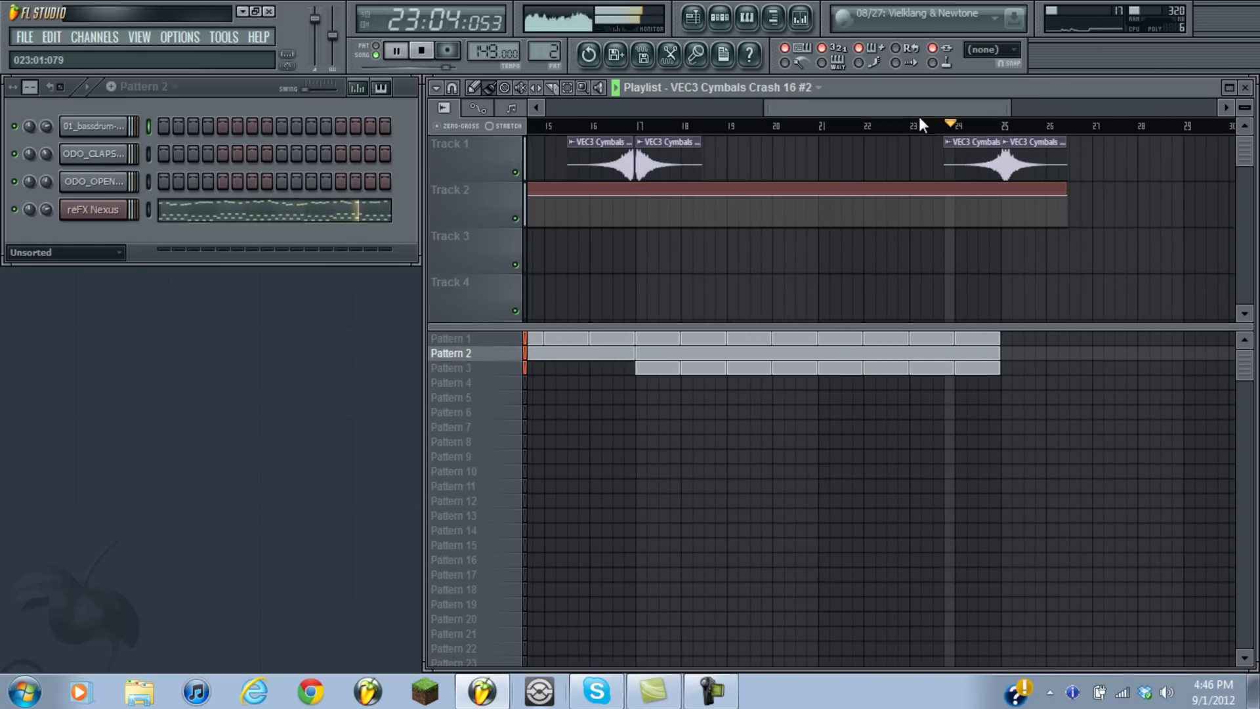
pyautogui.scroll(-4, 897, 152)
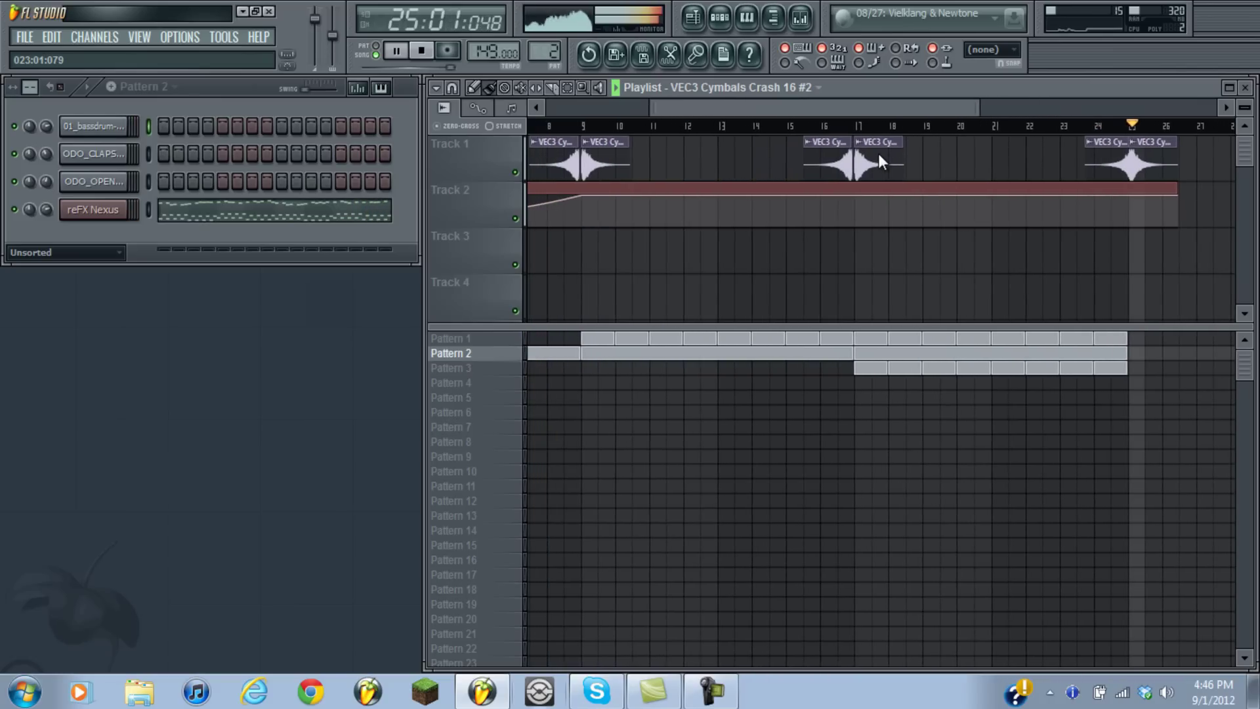
pyautogui.scroll(-3, 879, 155)
pyautogui.press('space')
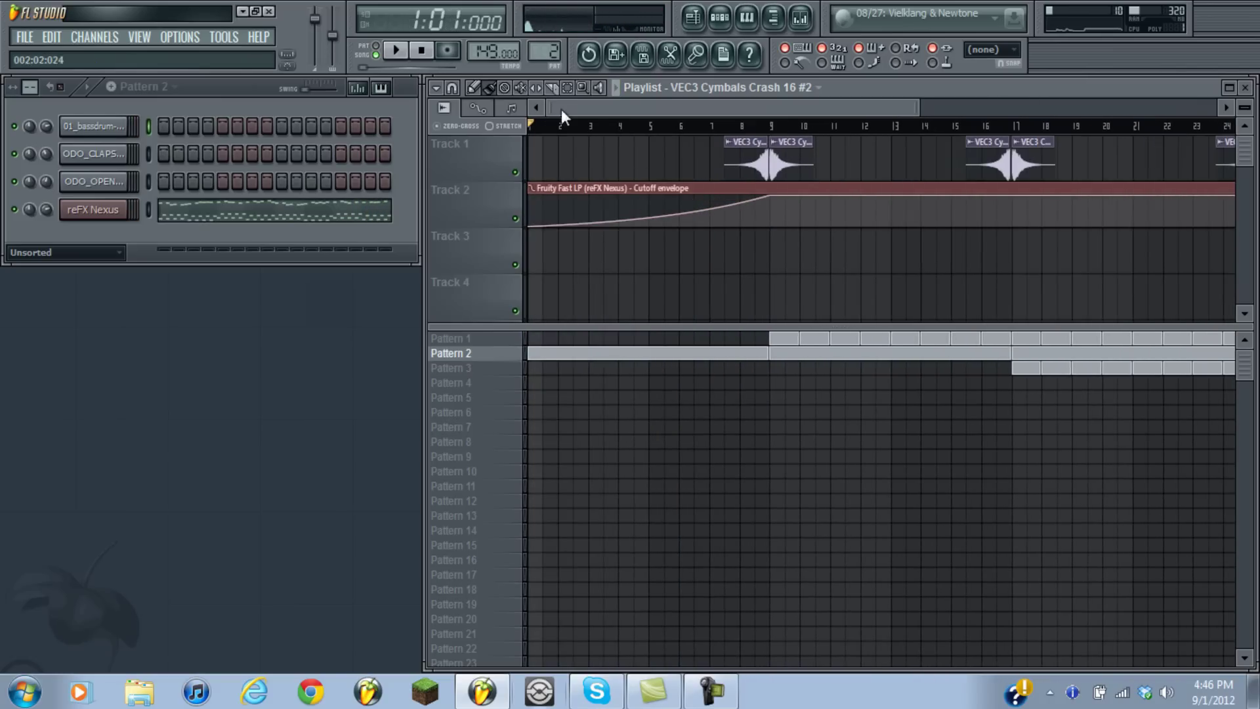